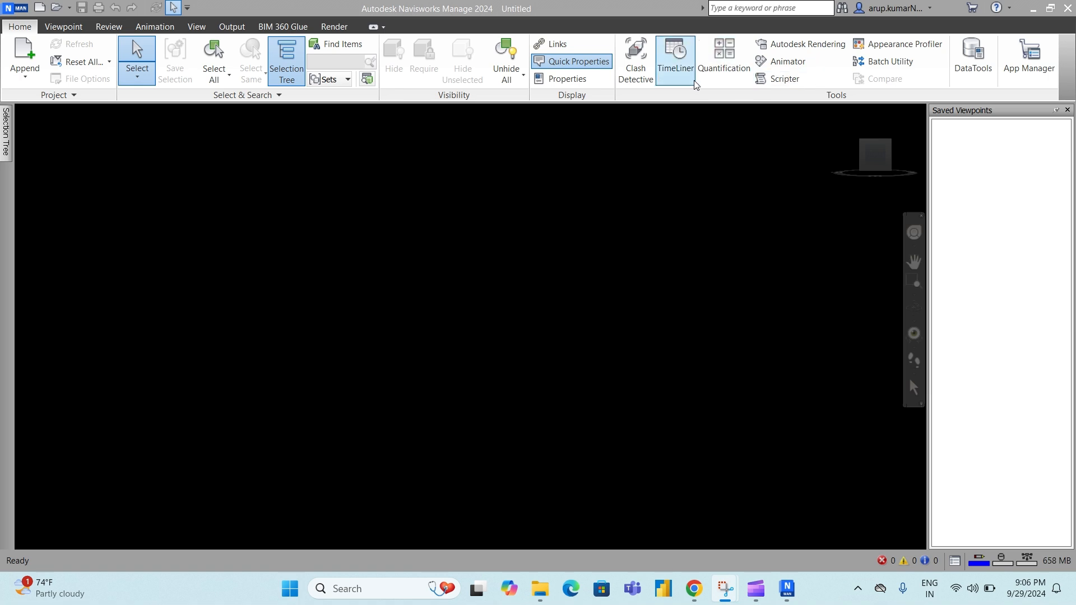
Step: Open TimeLiner and append the V2-Ext-P6.nwc model from the House folder on the Desktop
{"action": "left_click", "coordinate": [679, 68]}
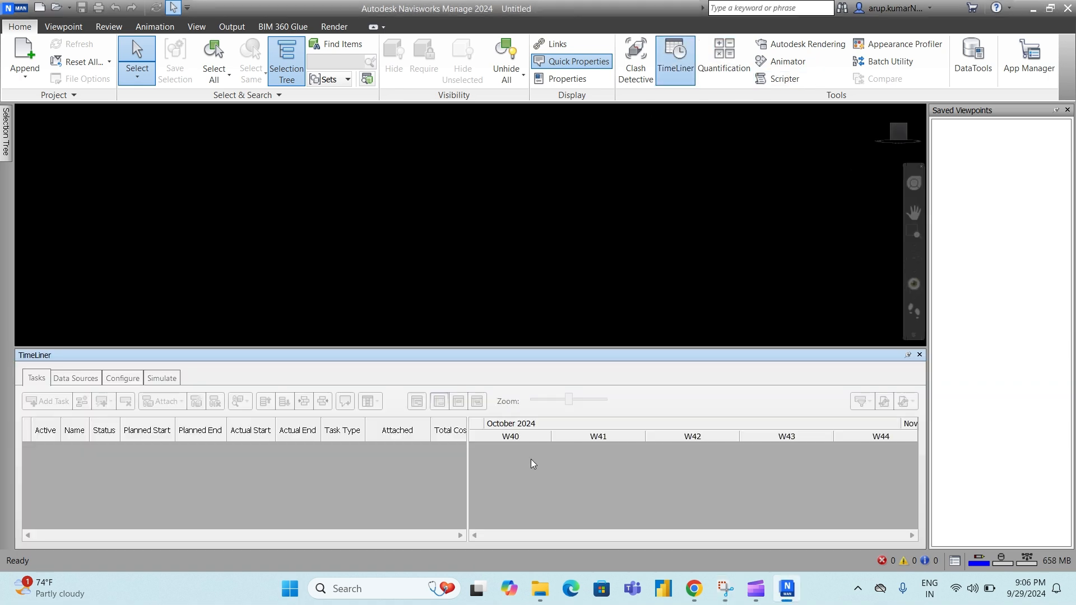
{"action": "left_click", "coordinate": [25, 79]}
{"action": "left_click", "coordinate": [39, 101]}
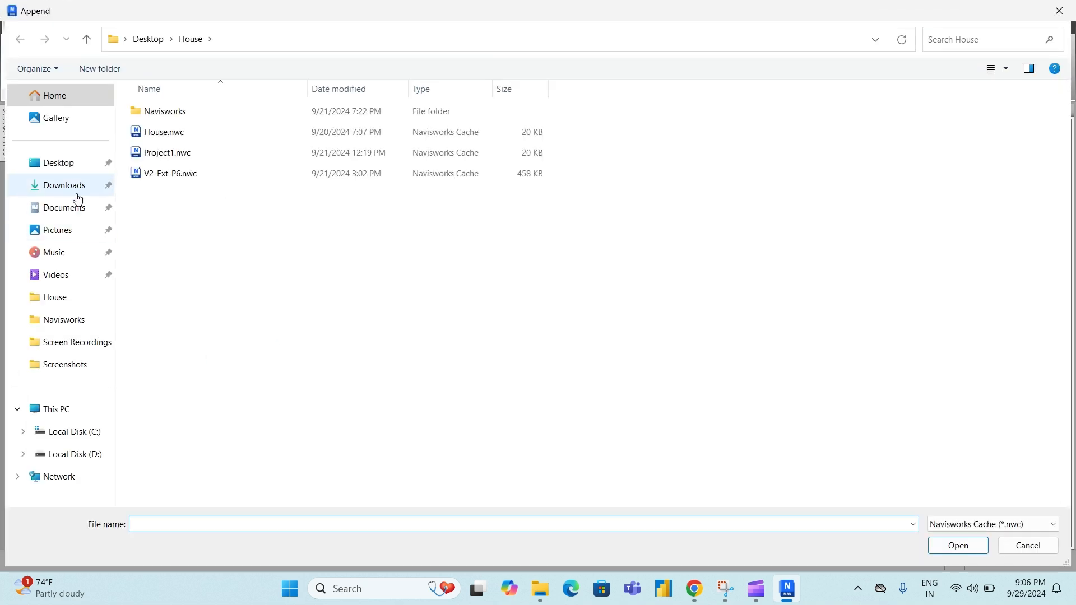
{"action": "left_click", "coordinate": [60, 163]}
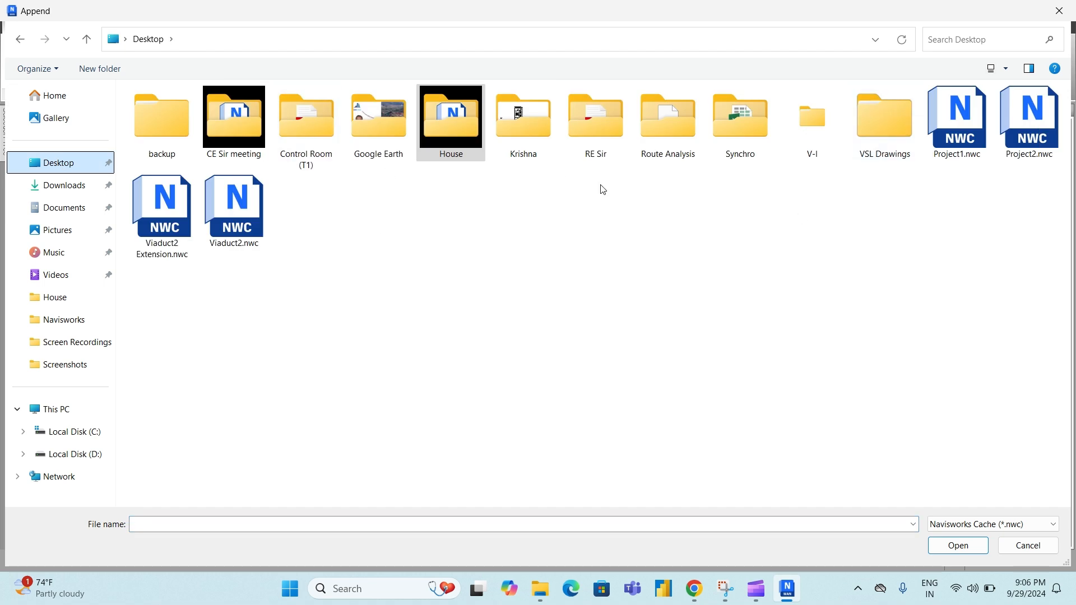
{"action": "double_click", "coordinate": [466, 125]}
{"action": "left_click", "coordinate": [216, 178]}
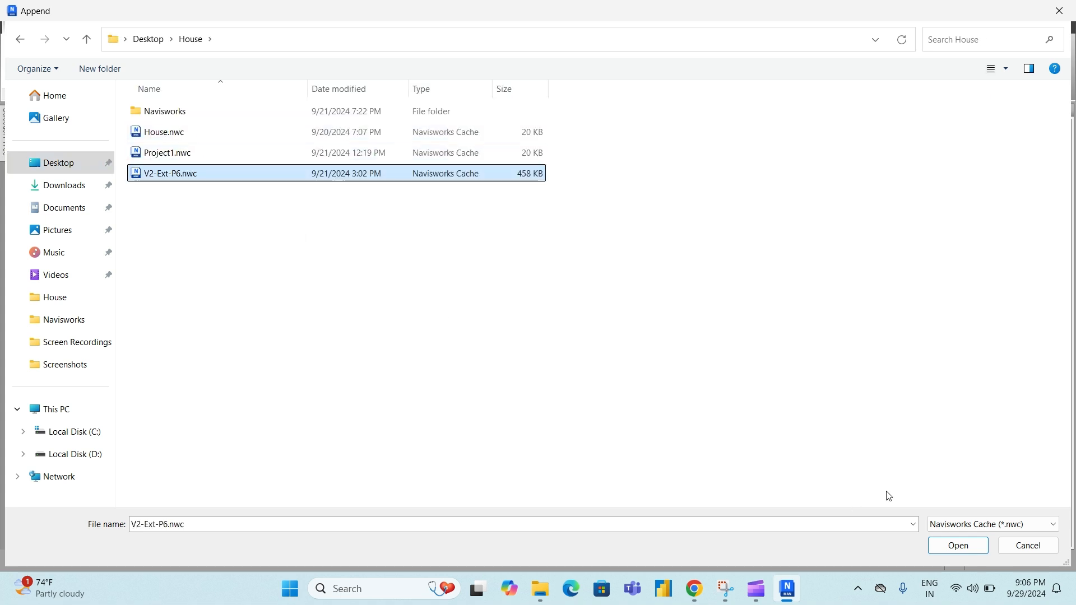
{"action": "left_click", "coordinate": [941, 545]}
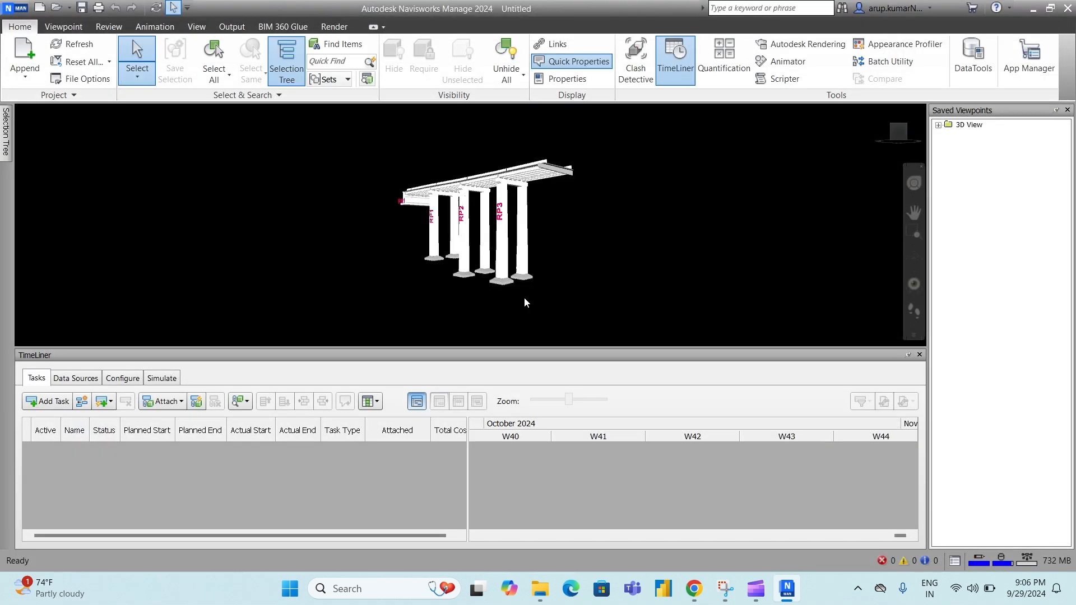
{"action": "middle_click_drag", "start_coordinate": [572, 221], "coordinate": [546, 220]}
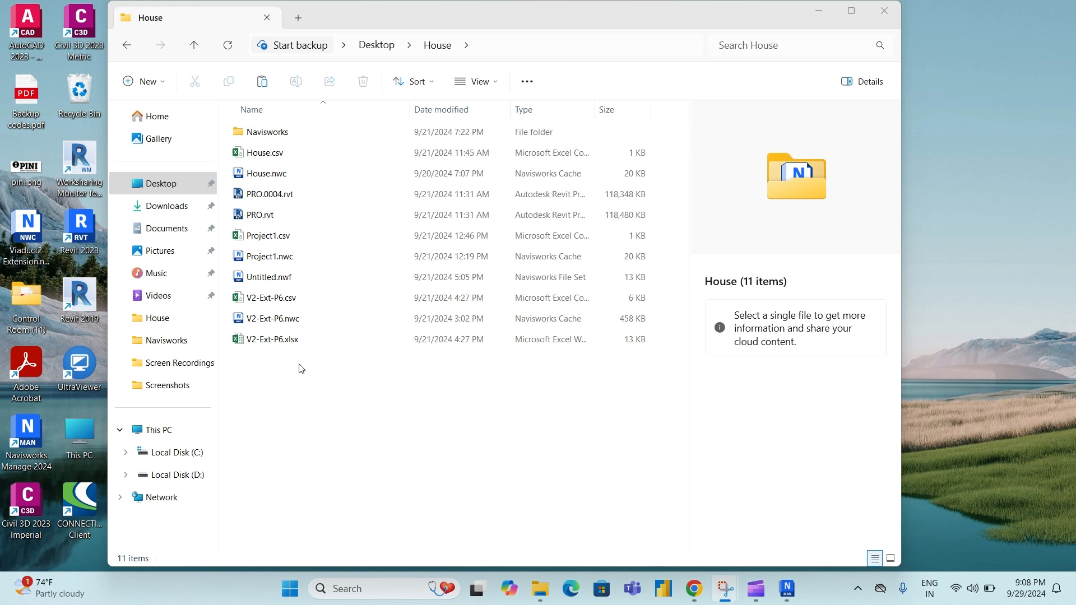
Step: Open V2-Ext-P6.csv from the House folder in Excel and autofit the Activity Name, Planned Start, Planned Finish, Actual Start and Actual Finish columns
{"action": "double_click", "coordinate": [280, 306]}
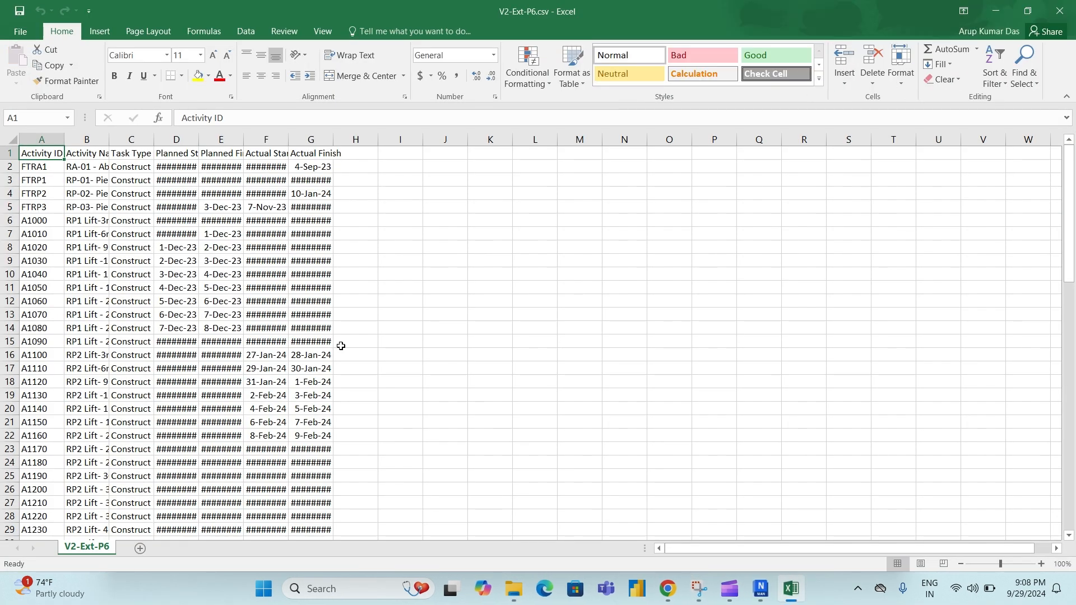
{"action": "double_click", "coordinate": [111, 137]}
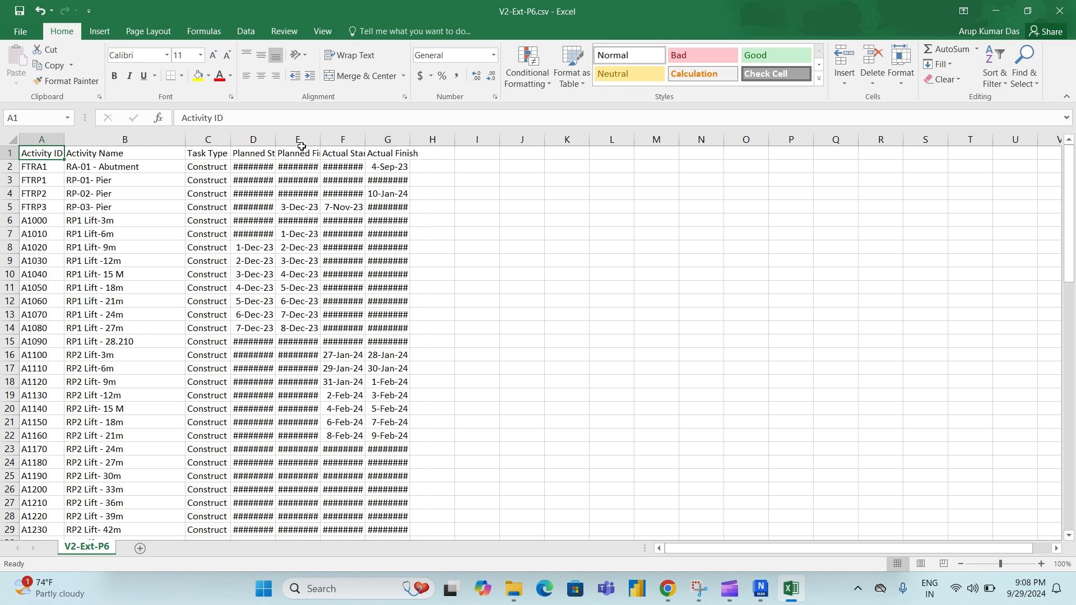
{"action": "double_click", "coordinate": [277, 139]}
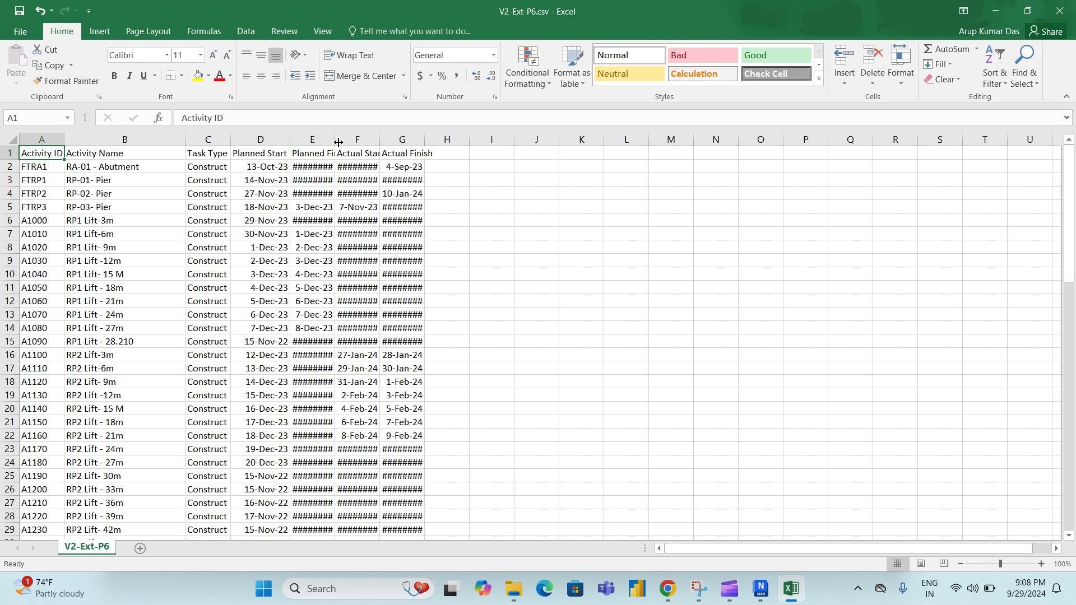
{"action": "double_click", "coordinate": [335, 140]}
{"action": "double_click", "coordinate": [398, 139]}
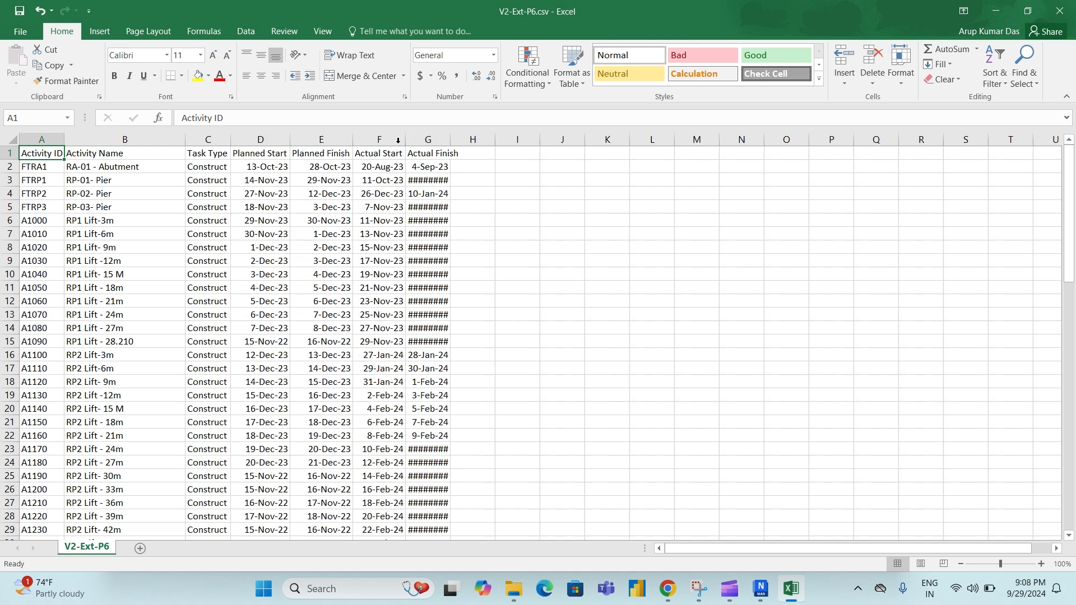
{"action": "double_click", "coordinate": [452, 139]}
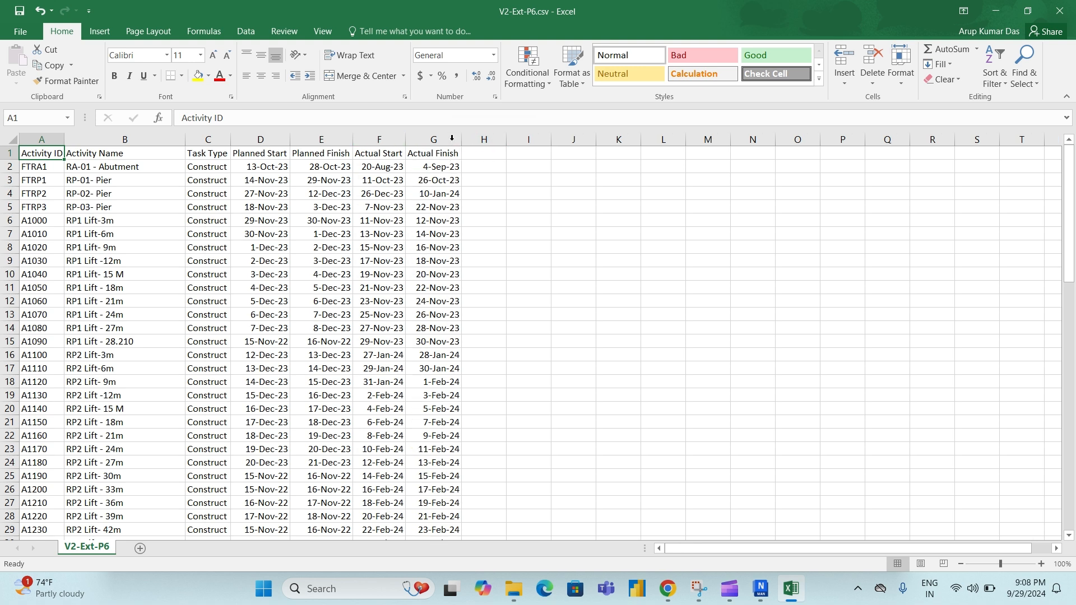
{"action": "left_click", "coordinate": [541, 249]}
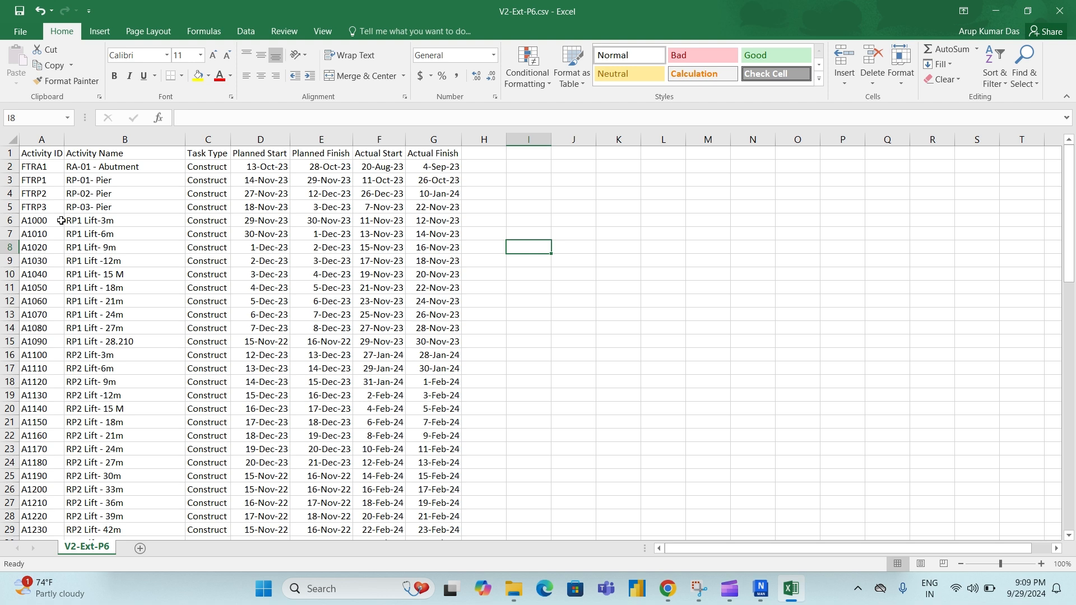
{"action": "left_click", "coordinate": [629, 337]}
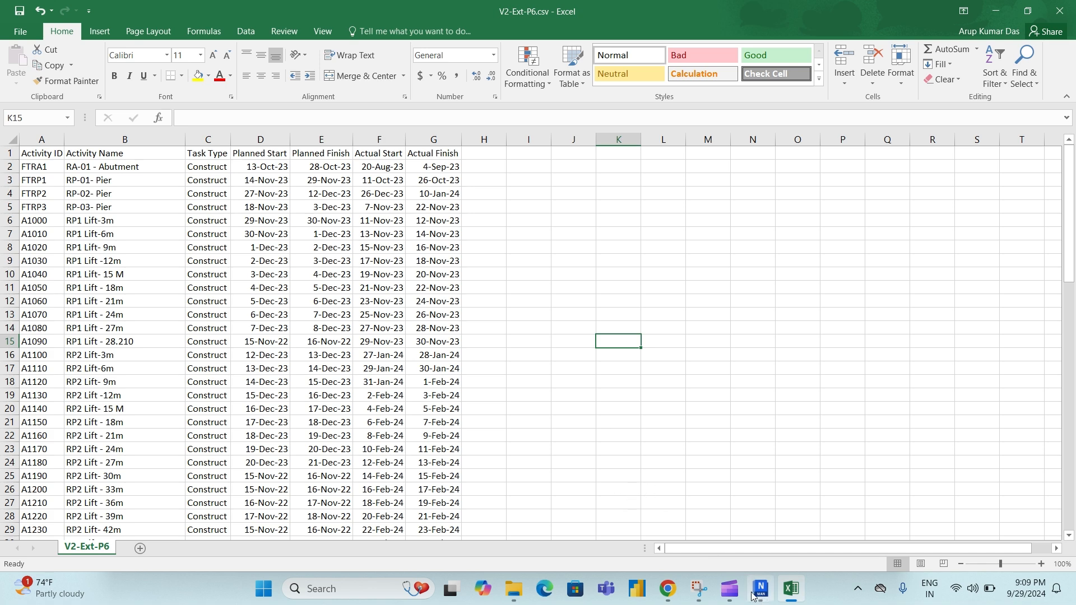
Step: Switch to Navisworks and add V2-Ext-P6.csv from the House folder as a CSV Import data source in TimeLiner
{"action": "mouse_move", "coordinate": [760, 591]}
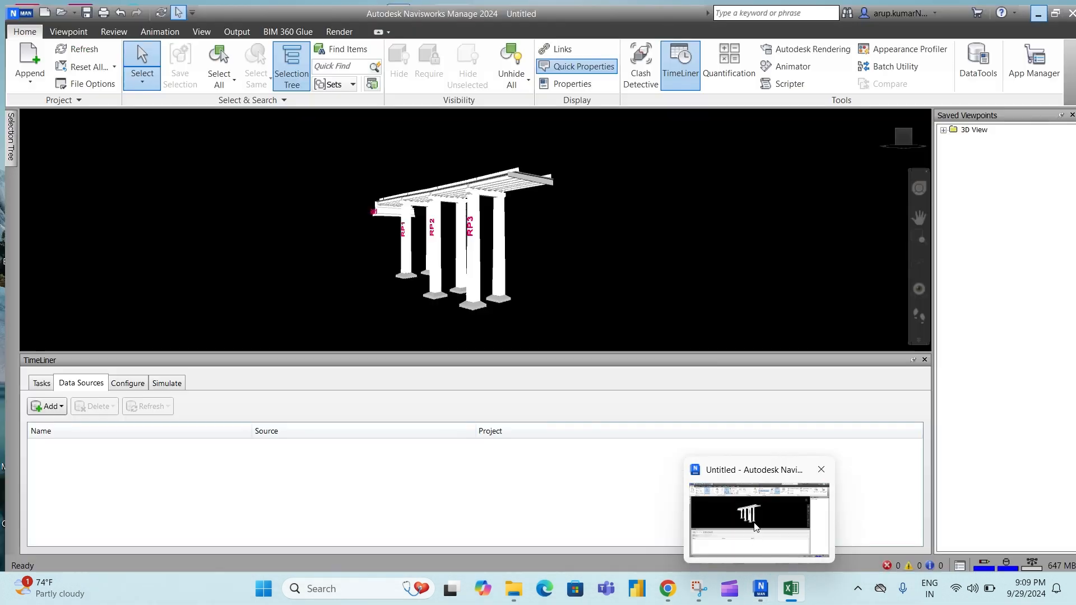
{"action": "left_click", "coordinate": [757, 529]}
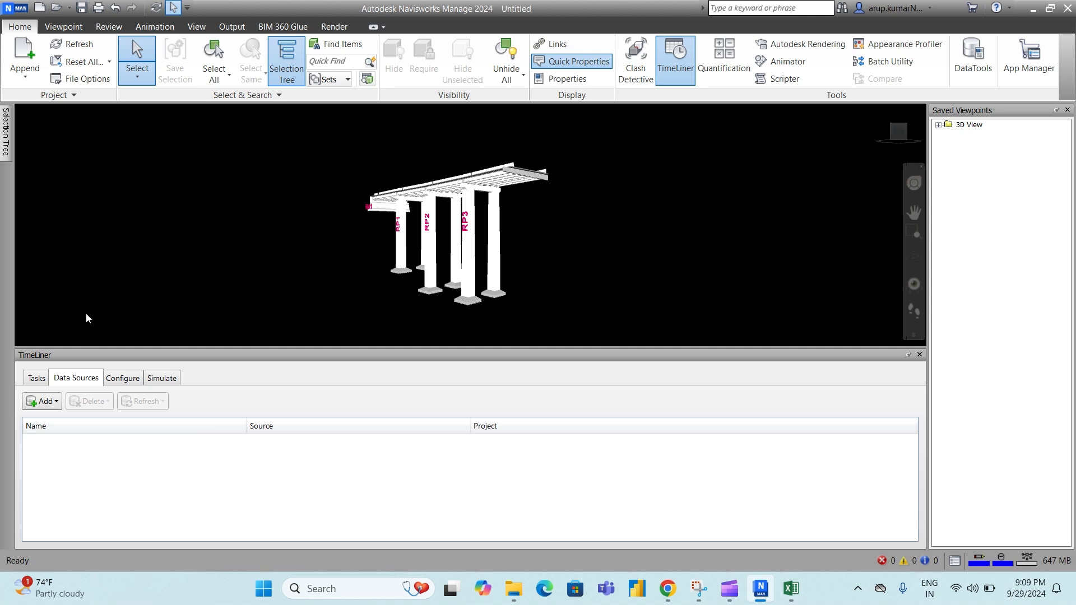
{"action": "left_click", "coordinate": [35, 380]}
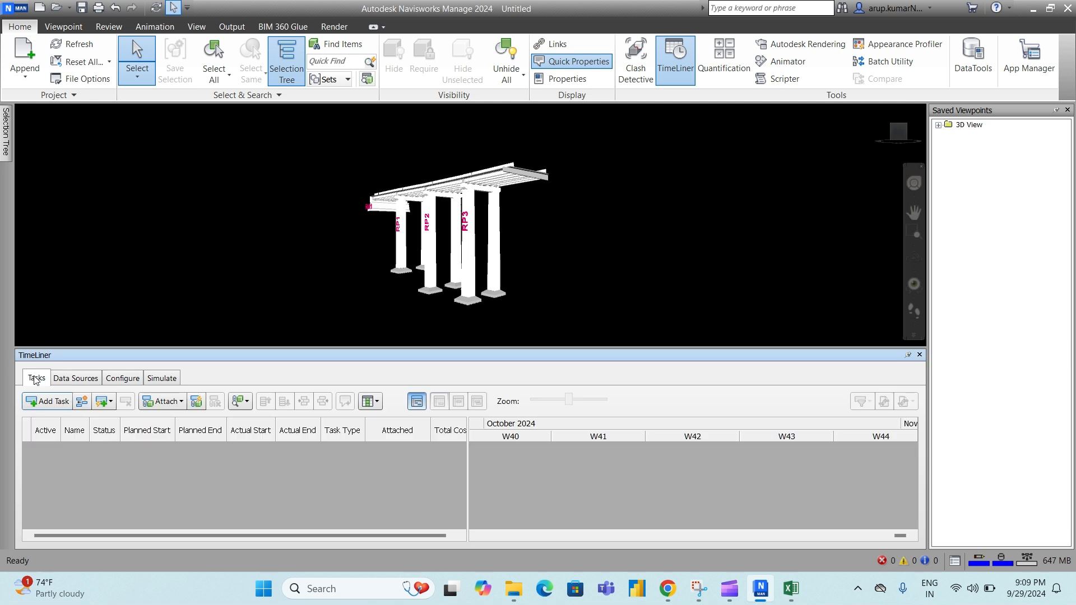
{"action": "left_click", "coordinate": [63, 381]}
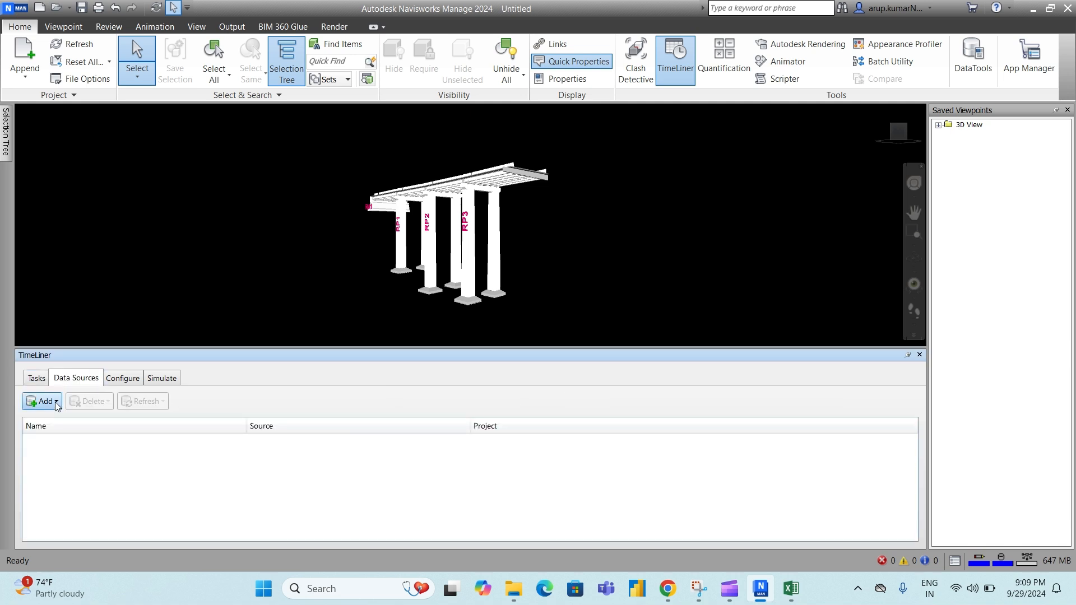
{"action": "left_click", "coordinate": [56, 402]}
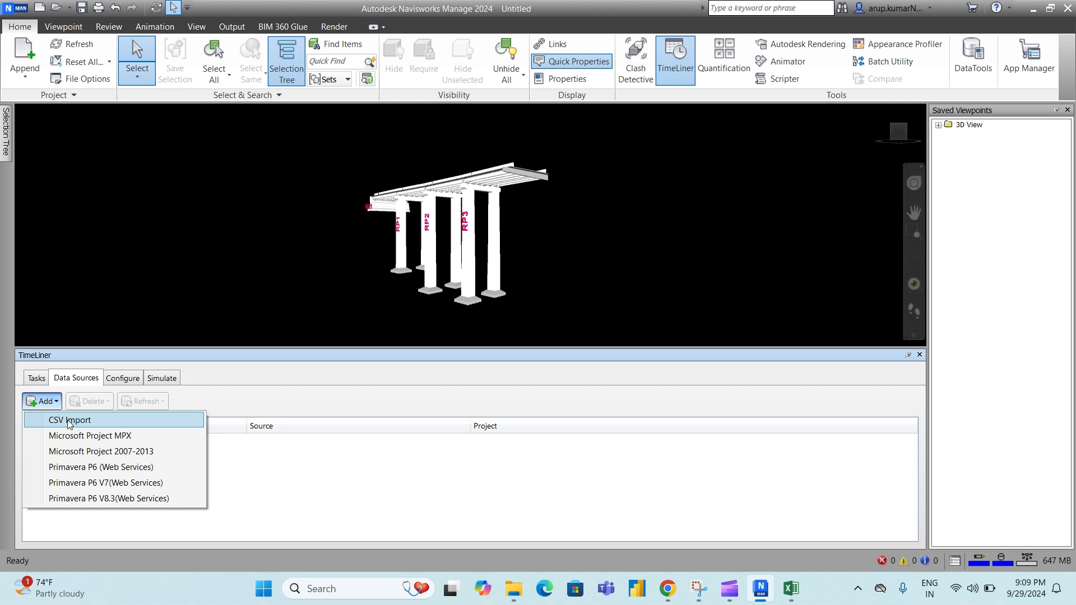
{"action": "left_click", "coordinate": [69, 422]}
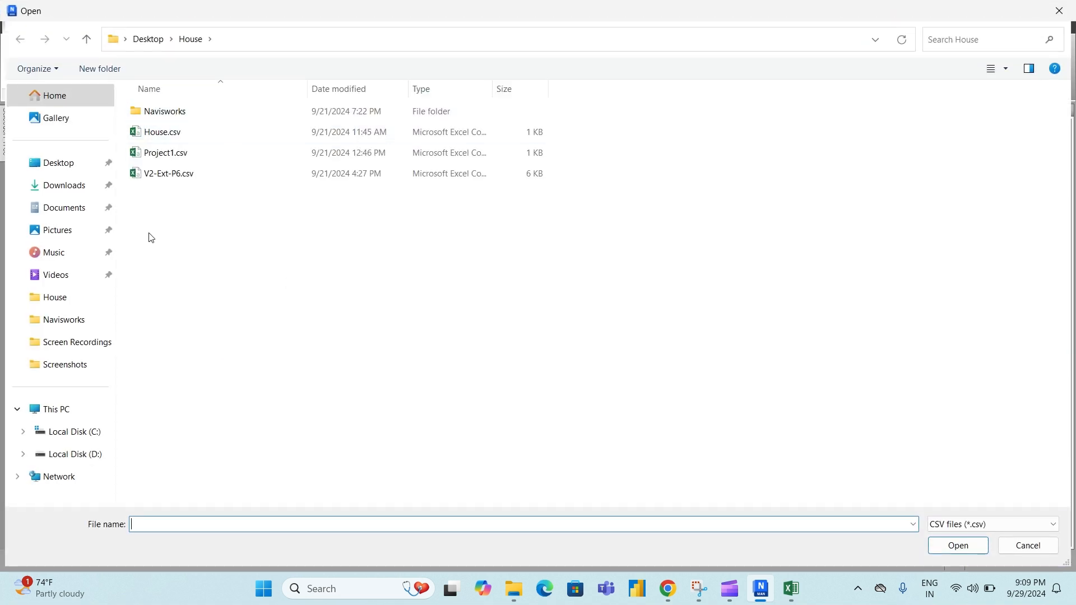
{"action": "left_click", "coordinate": [178, 174]}
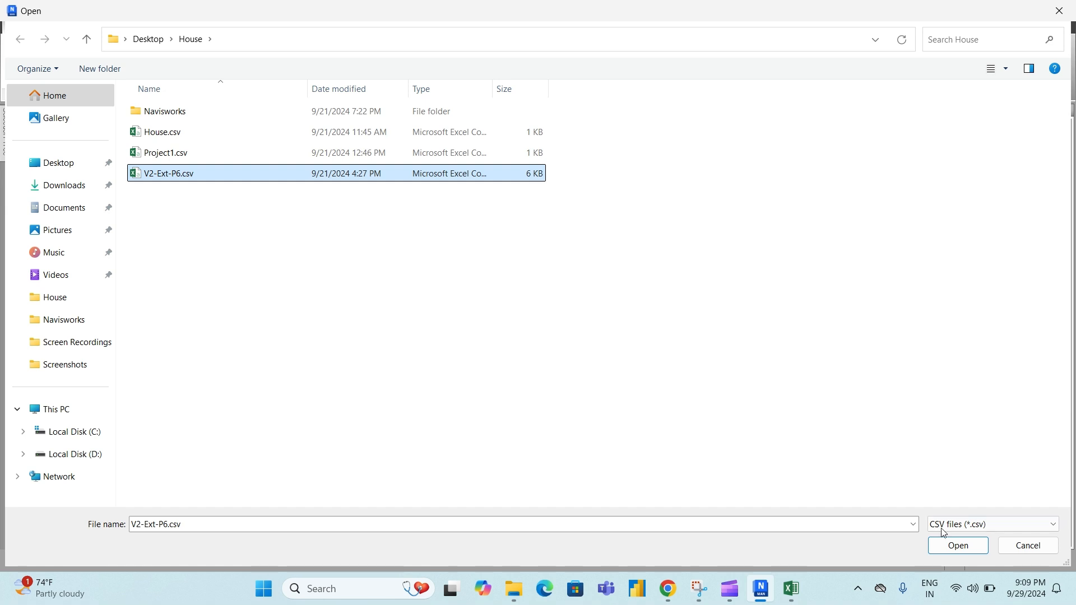
{"action": "left_click", "coordinate": [955, 555]}
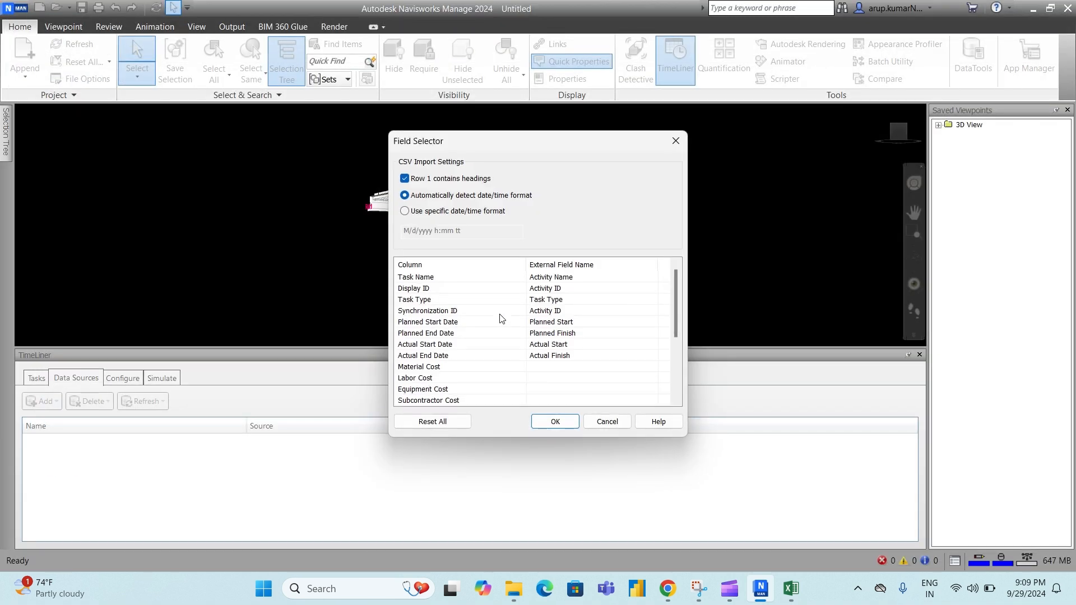
Step: Map the Task Name column to the Activity Name field and Display ID to Activity ID in the CSV import settings
{"action": "left_click", "coordinate": [583, 279]}
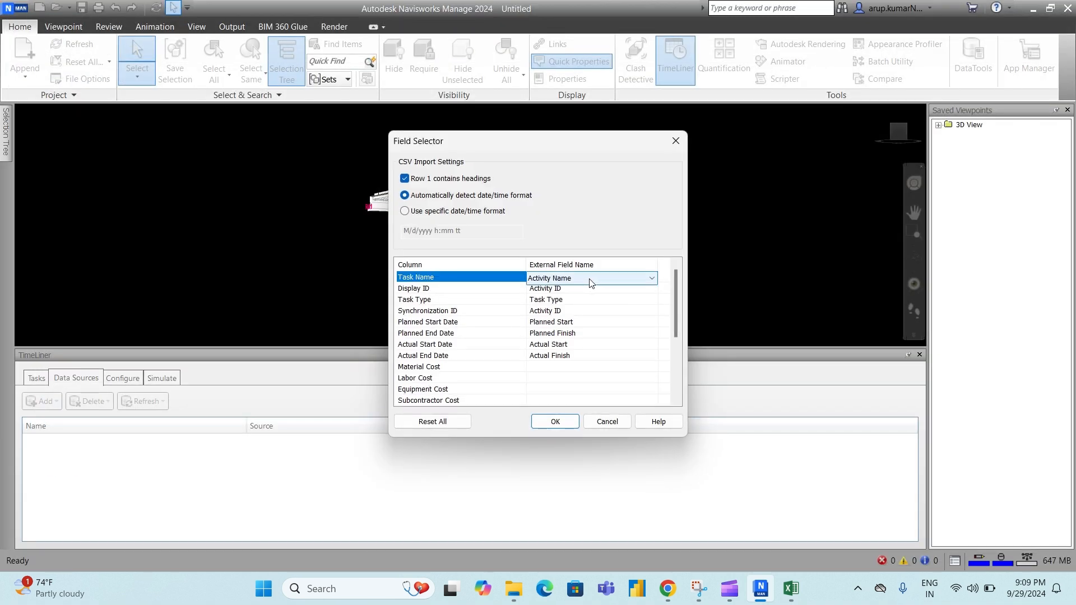
{"action": "left_click", "coordinate": [652, 278]}
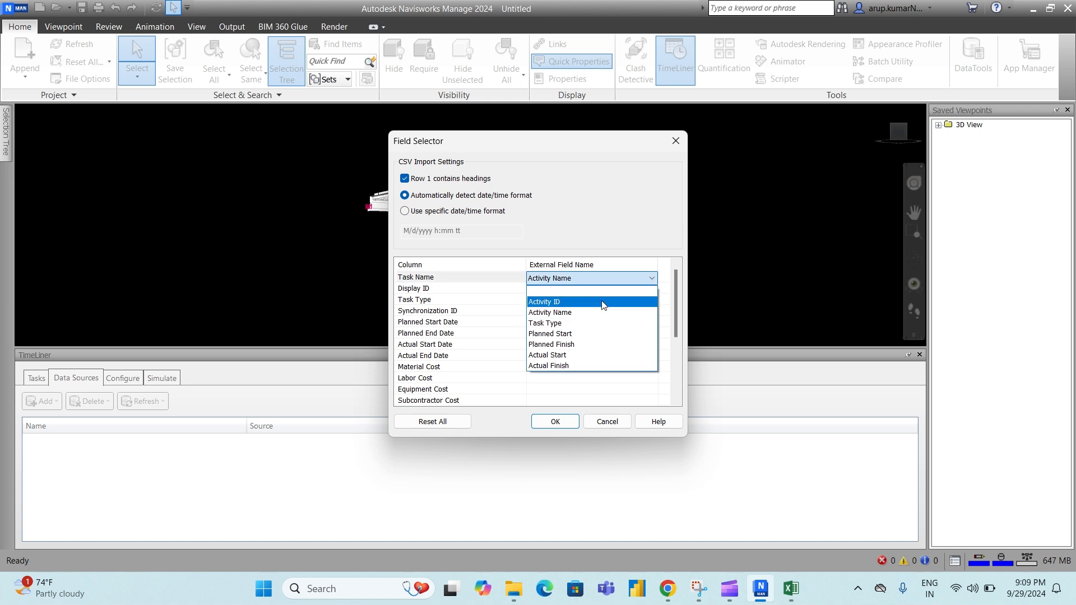
{"action": "left_click", "coordinate": [603, 303]}
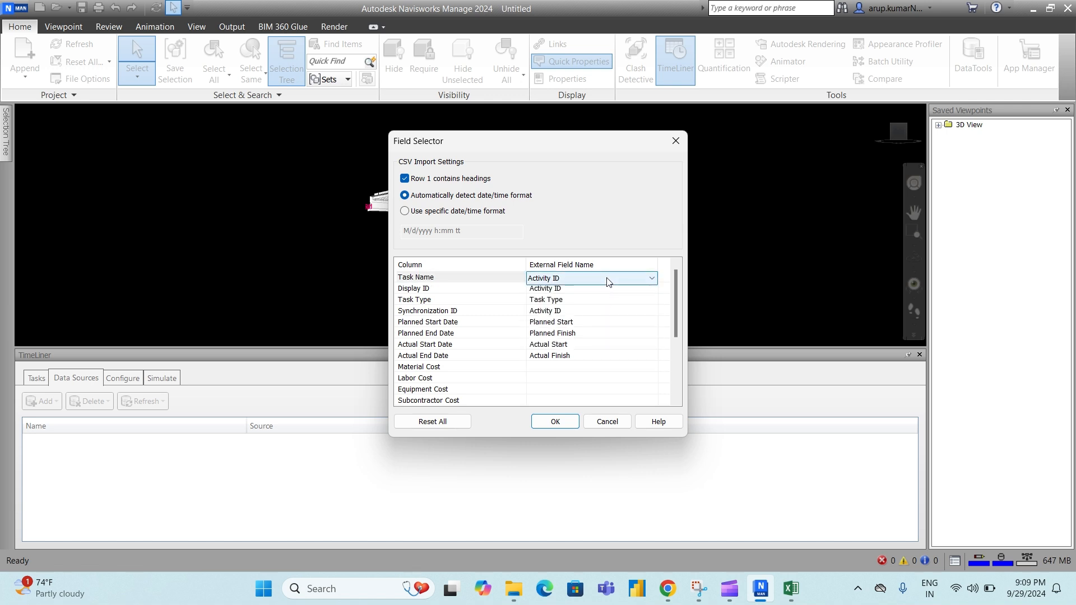
{"action": "left_click", "coordinate": [608, 278]}
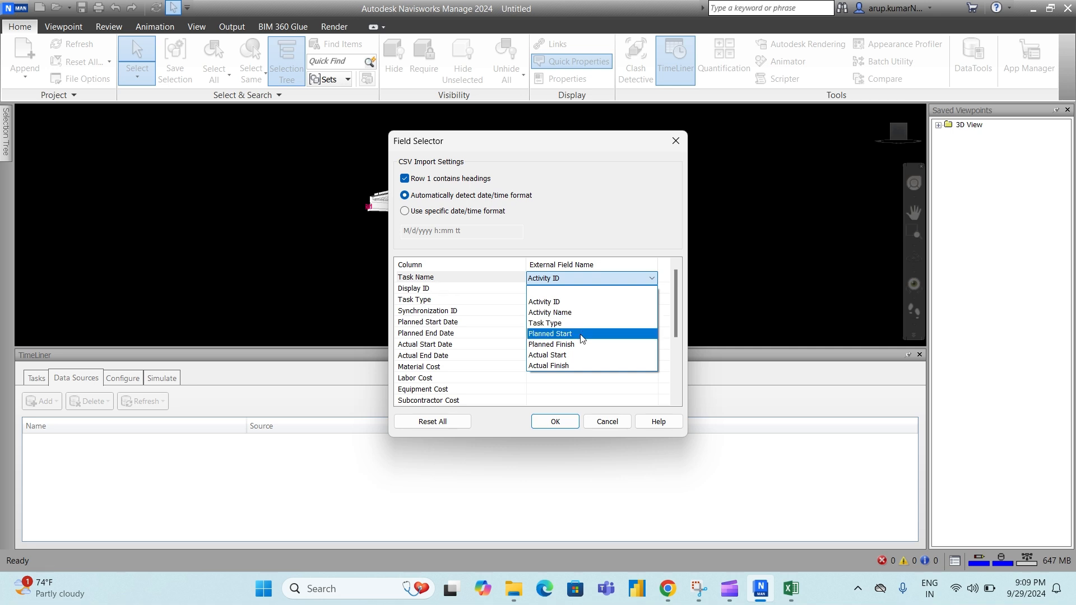
{"action": "left_click", "coordinate": [574, 312]}
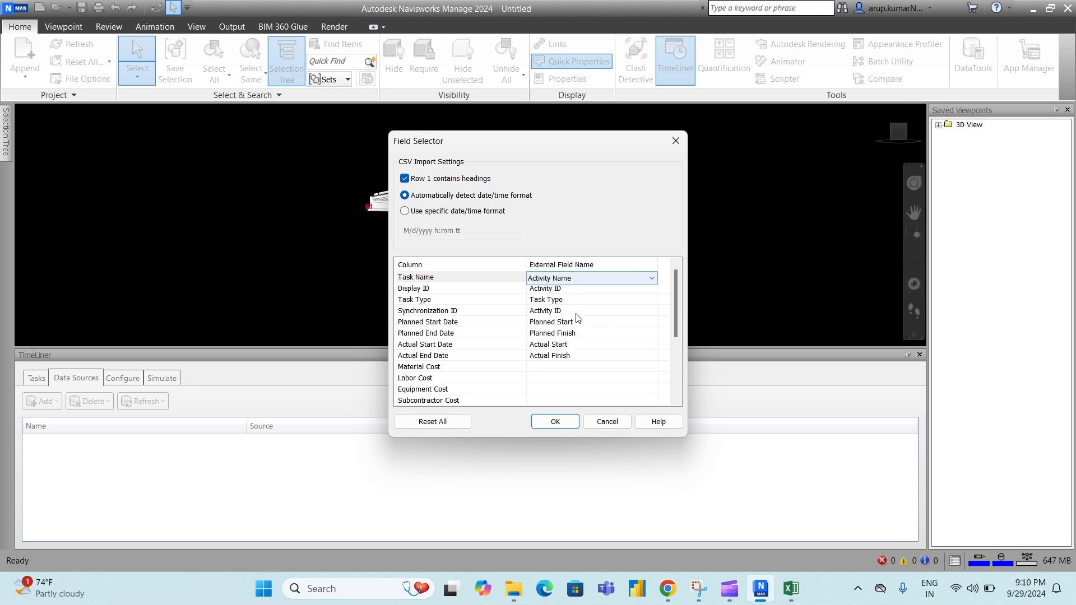
{"action": "left_click", "coordinate": [459, 292]}
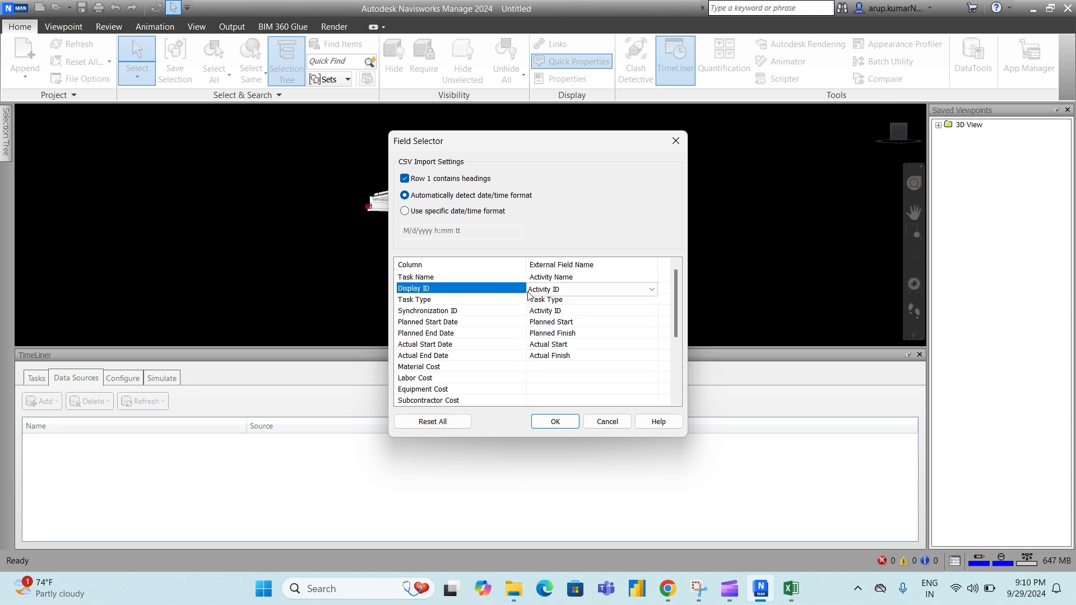
{"action": "left_click", "coordinate": [587, 289]}
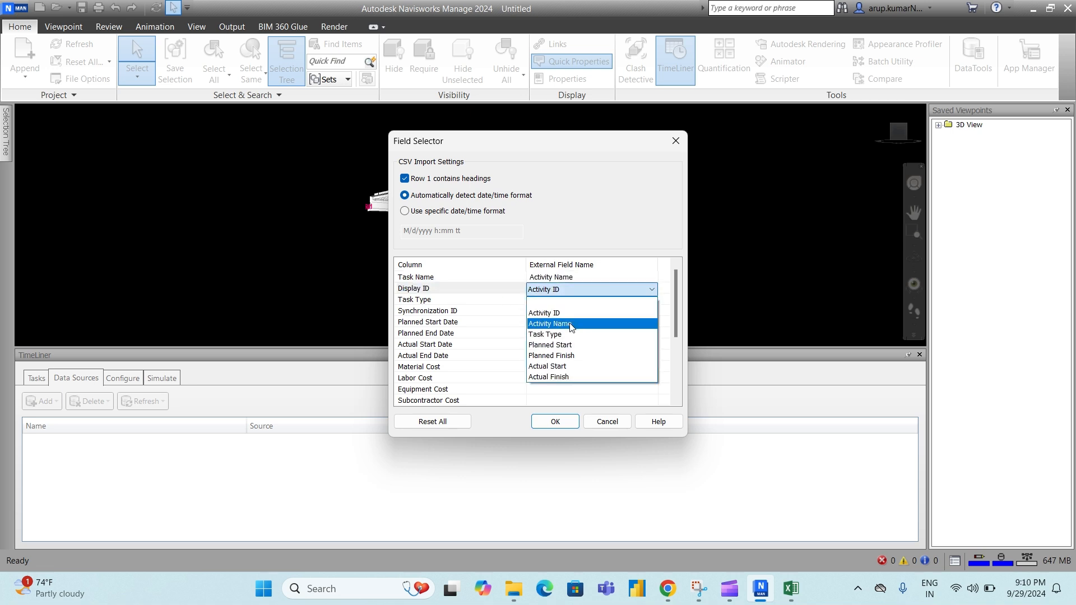
{"action": "left_click", "coordinate": [570, 314]}
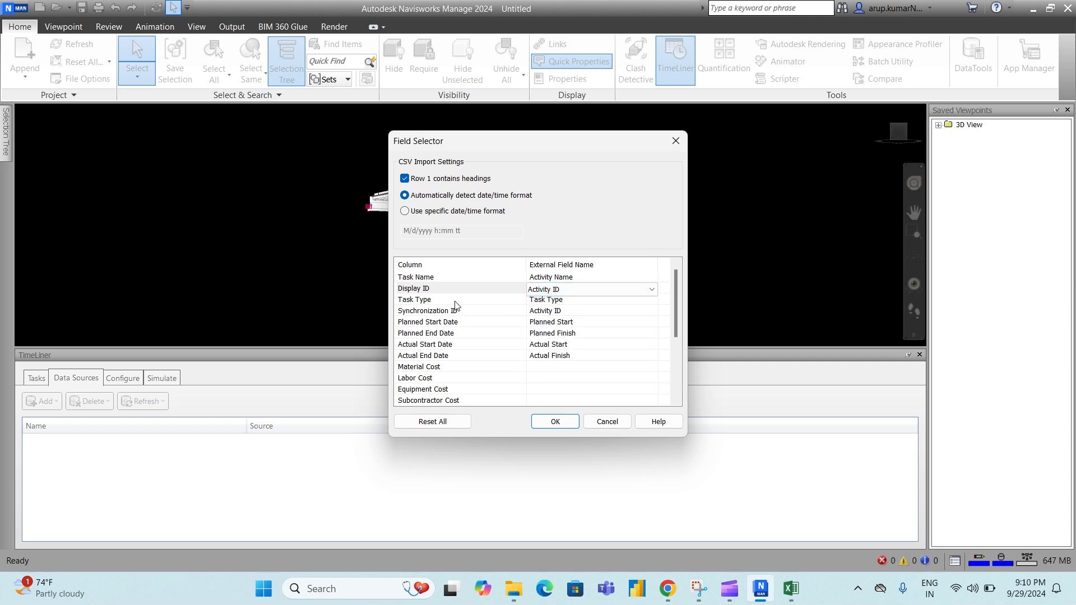
Step: Map the Task Type column to the Task Type field and Synchronization ID to Activity ID
{"action": "left_click", "coordinate": [455, 301]}
{"action": "left_click", "coordinate": [602, 303]}
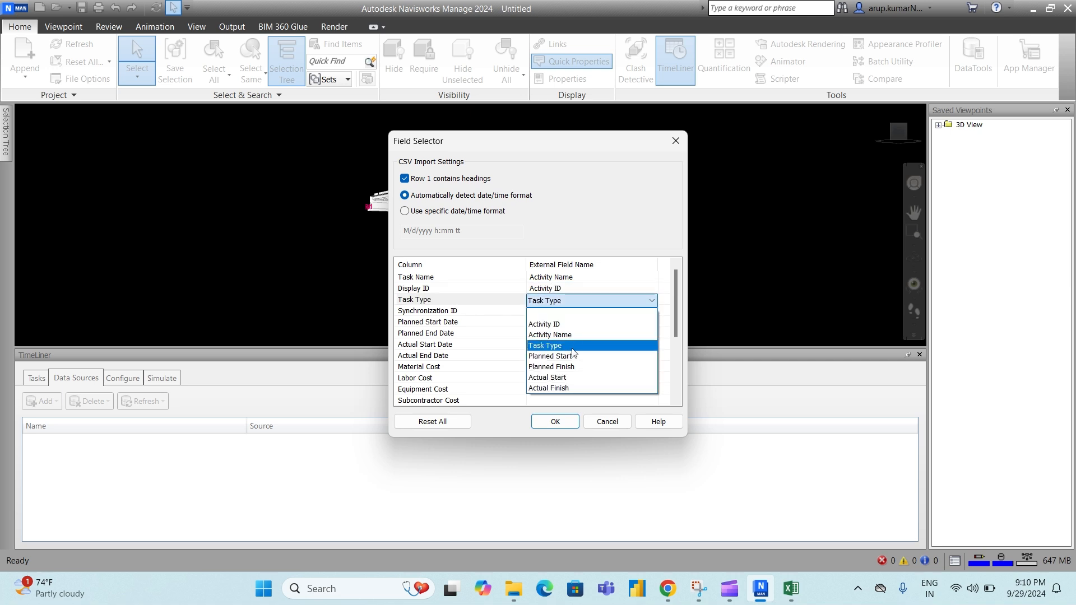
{"action": "left_click", "coordinate": [573, 347]}
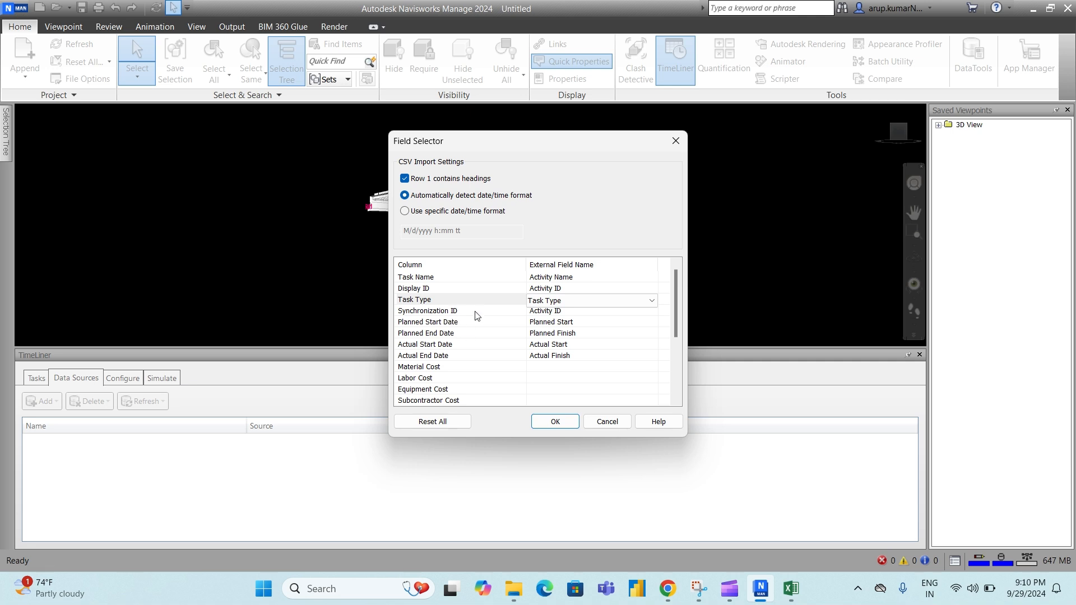
{"action": "left_click", "coordinate": [479, 312]}
{"action": "left_click", "coordinate": [568, 316]}
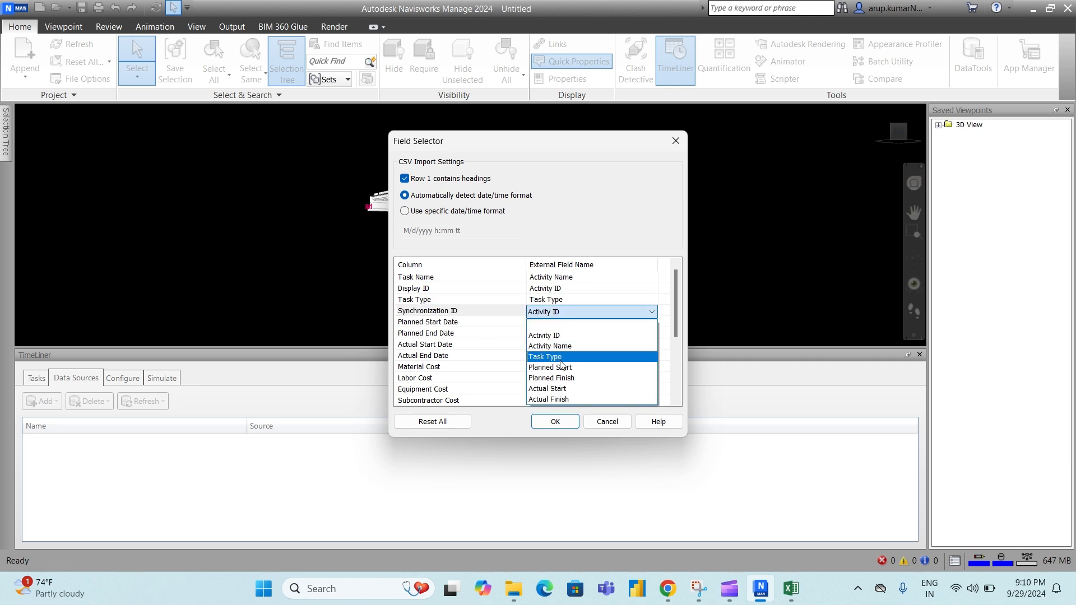
{"action": "left_click", "coordinate": [564, 338]}
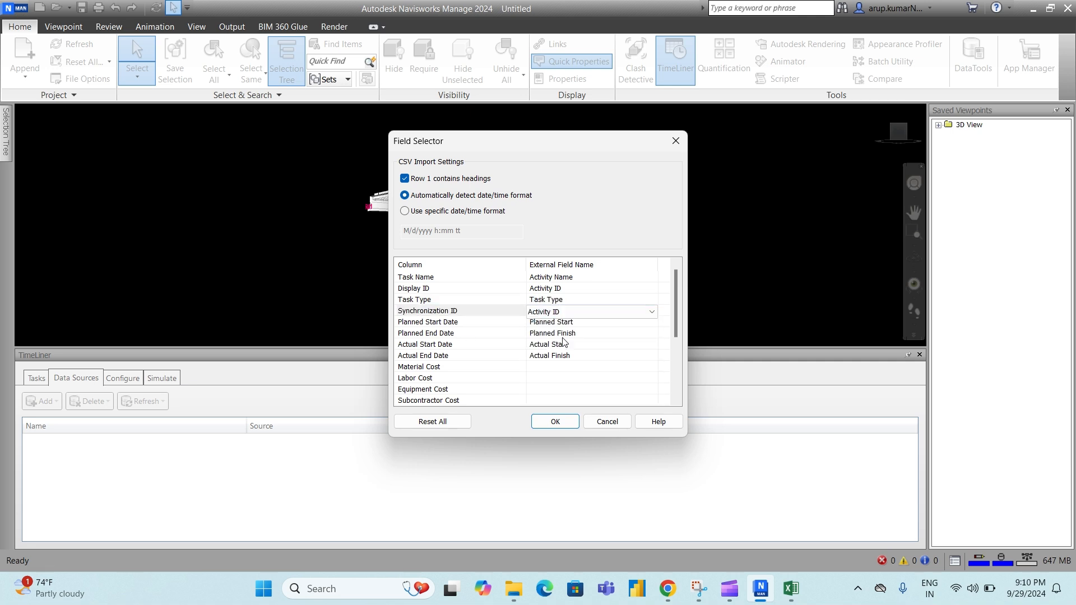
Step: Map the Planned Start Date column to the Planned Start field and Planned End Date to Planned Finish
{"action": "left_click", "coordinate": [484, 324]}
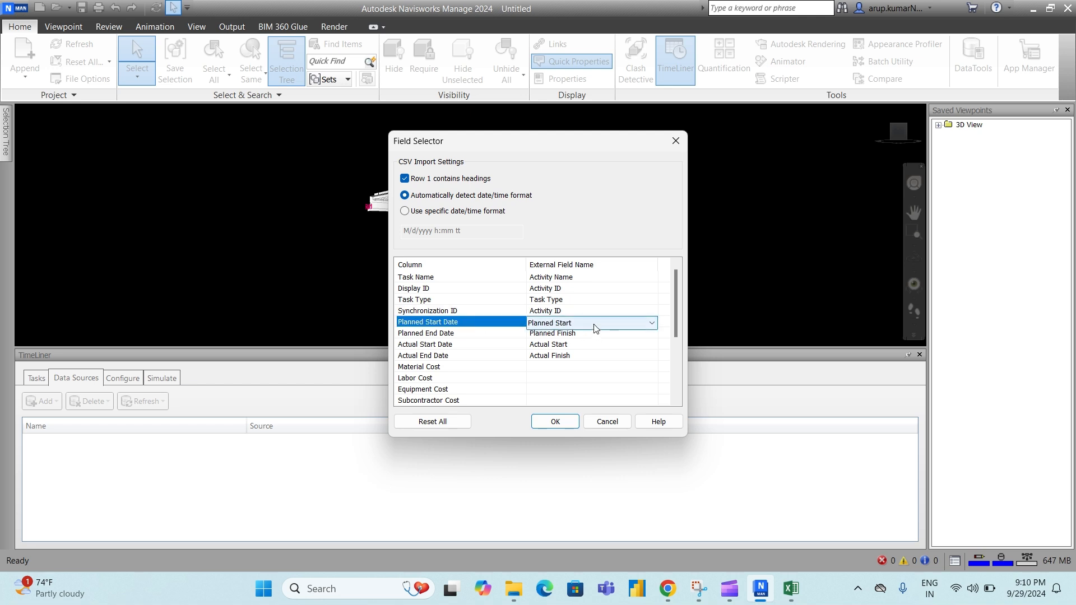
{"action": "left_click", "coordinate": [592, 324]}
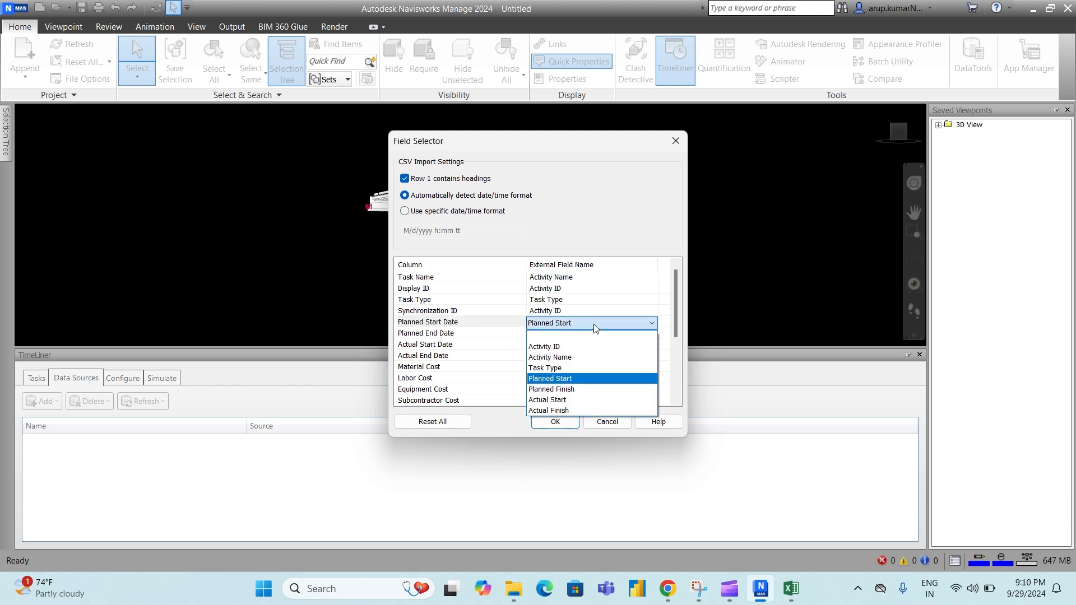
{"action": "left_click", "coordinate": [583, 379]}
{"action": "left_click", "coordinate": [477, 334]}
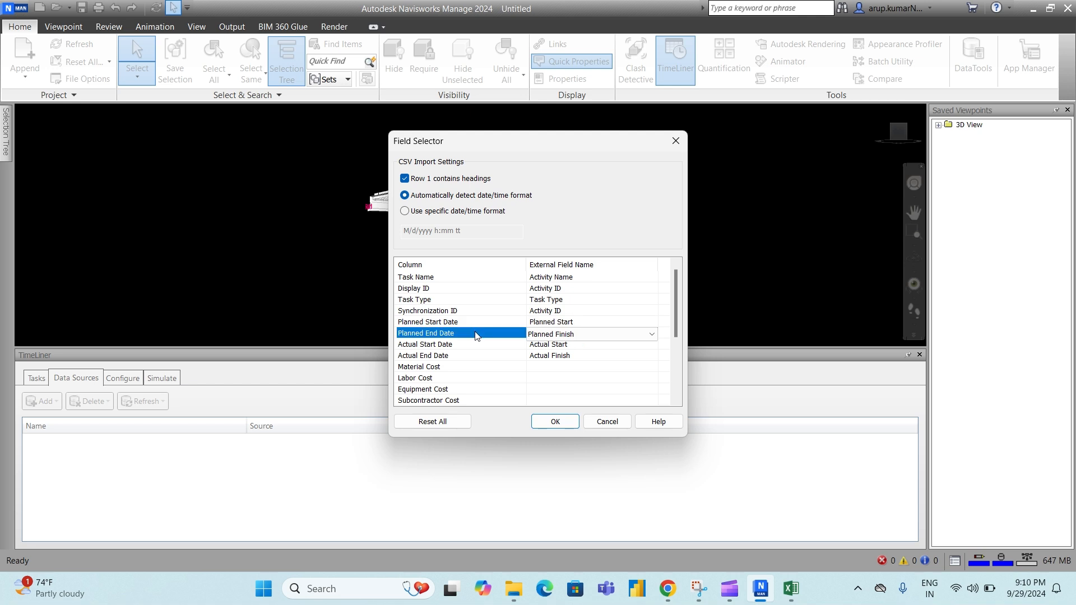
{"action": "left_click", "coordinate": [594, 335]}
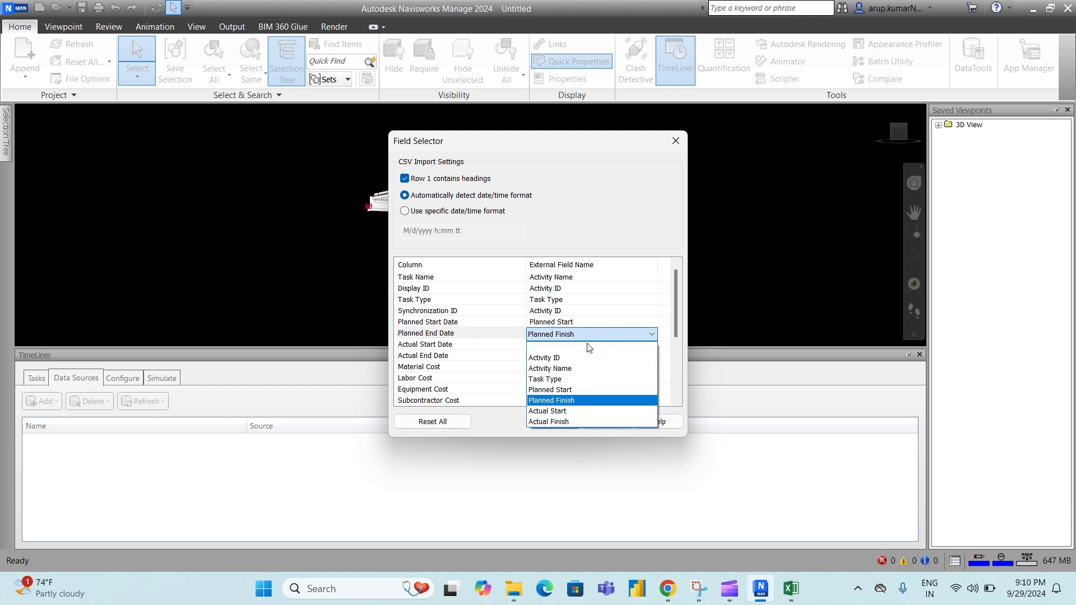
{"action": "left_click", "coordinate": [579, 399]}
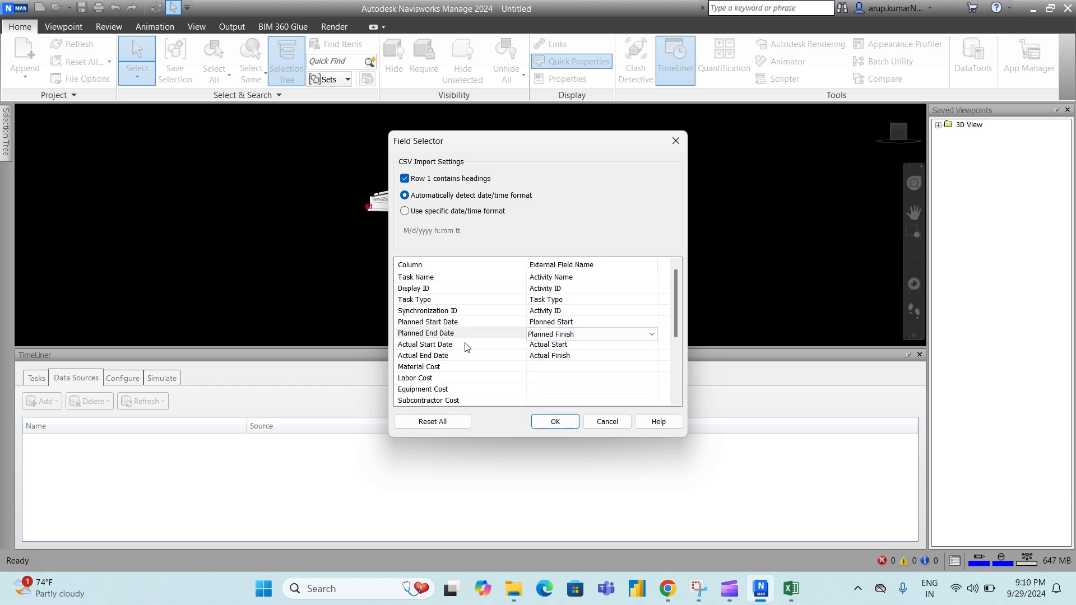
Step: Map Actual Start Date to Actual Start and Actual End Date to Actual Finish, and accept the CSV import settings
{"action": "left_click", "coordinate": [465, 345]}
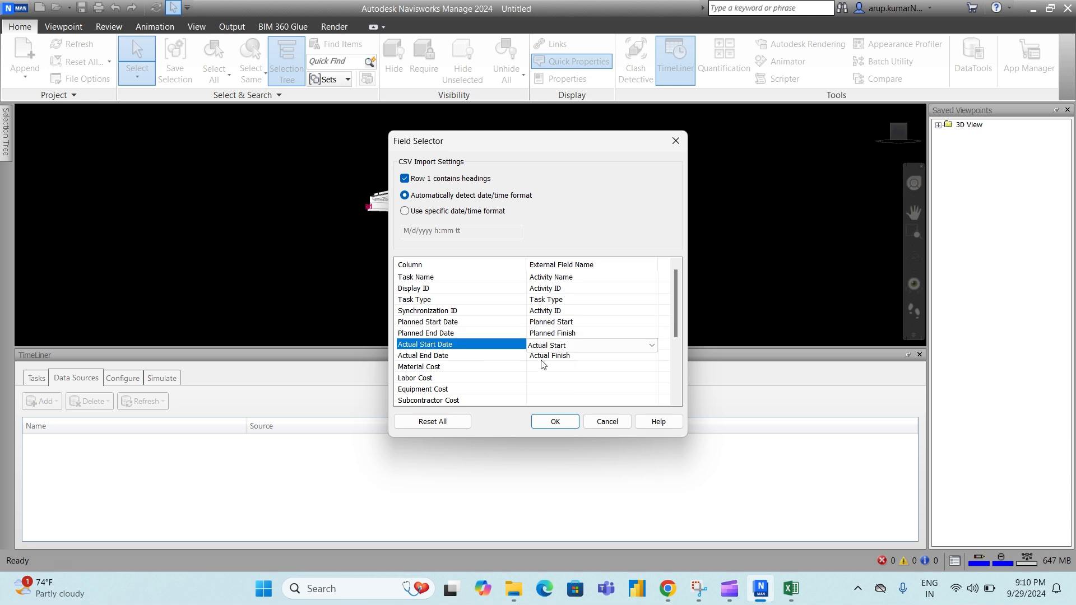
{"action": "left_click", "coordinate": [591, 347]}
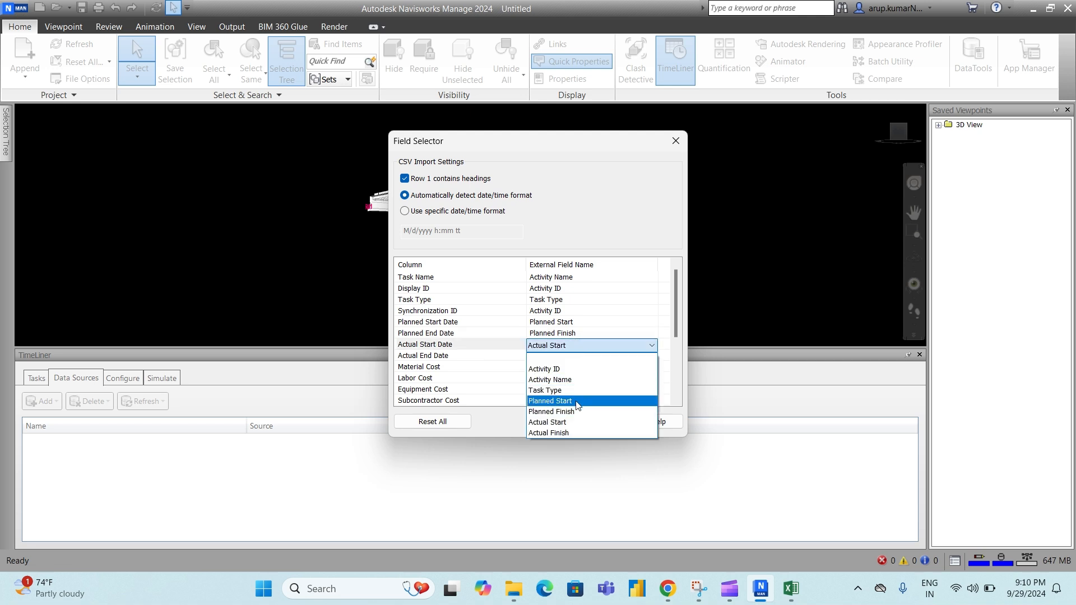
{"action": "left_click", "coordinate": [561, 422]}
{"action": "left_click", "coordinate": [457, 358]}
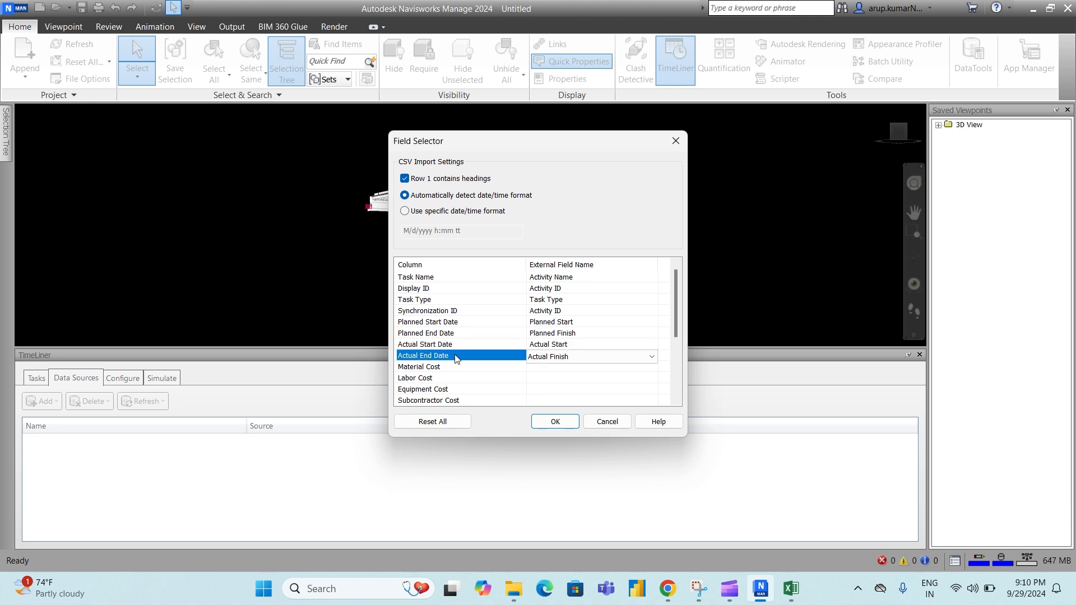
{"action": "left_click", "coordinate": [580, 358]}
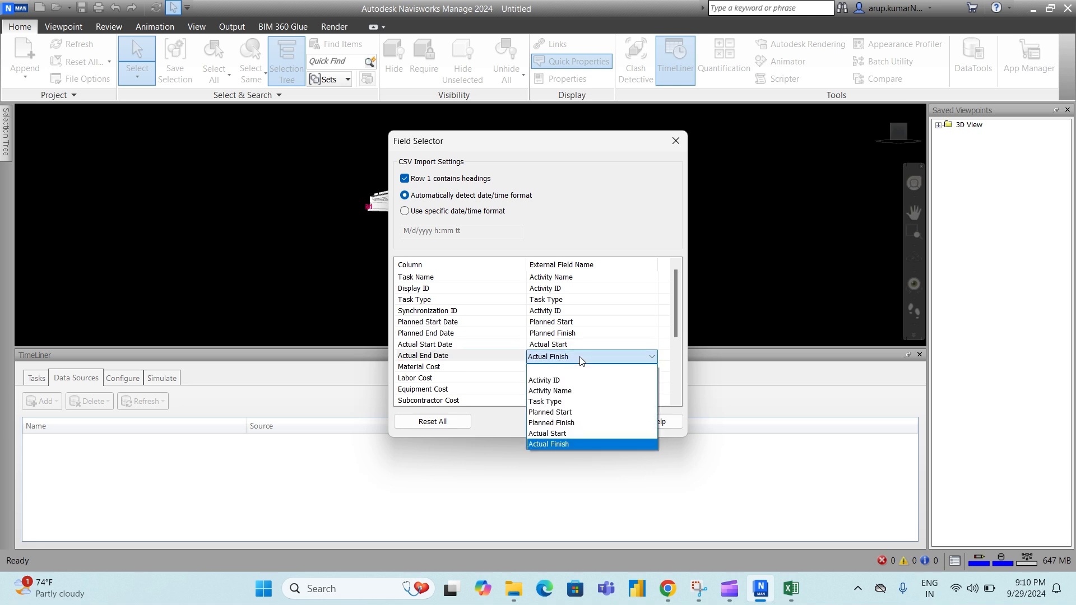
{"action": "left_click", "coordinate": [581, 360]}
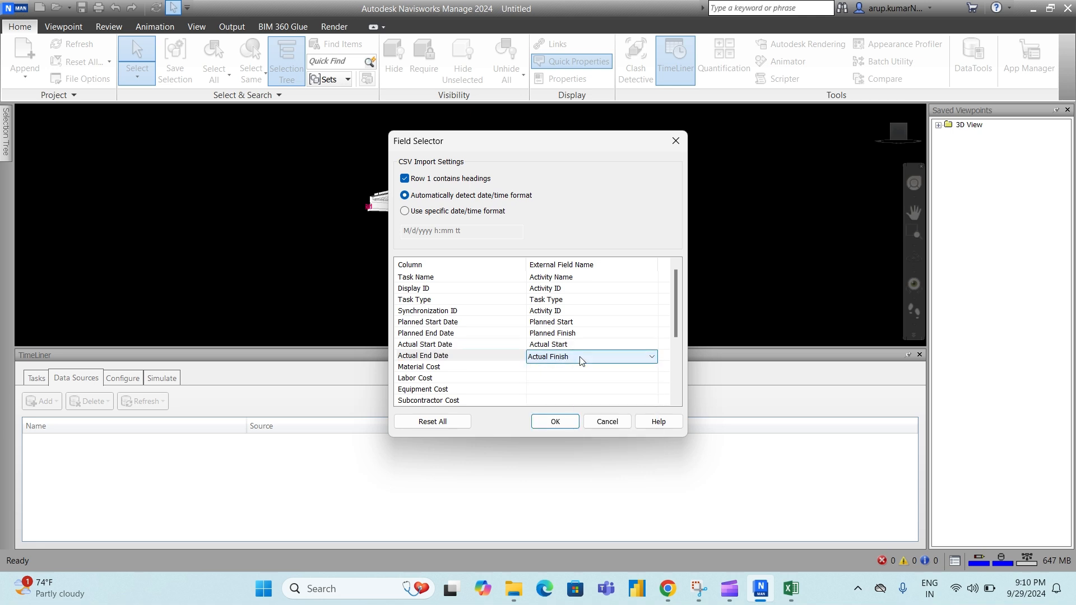
{"action": "left_click", "coordinate": [555, 425]}
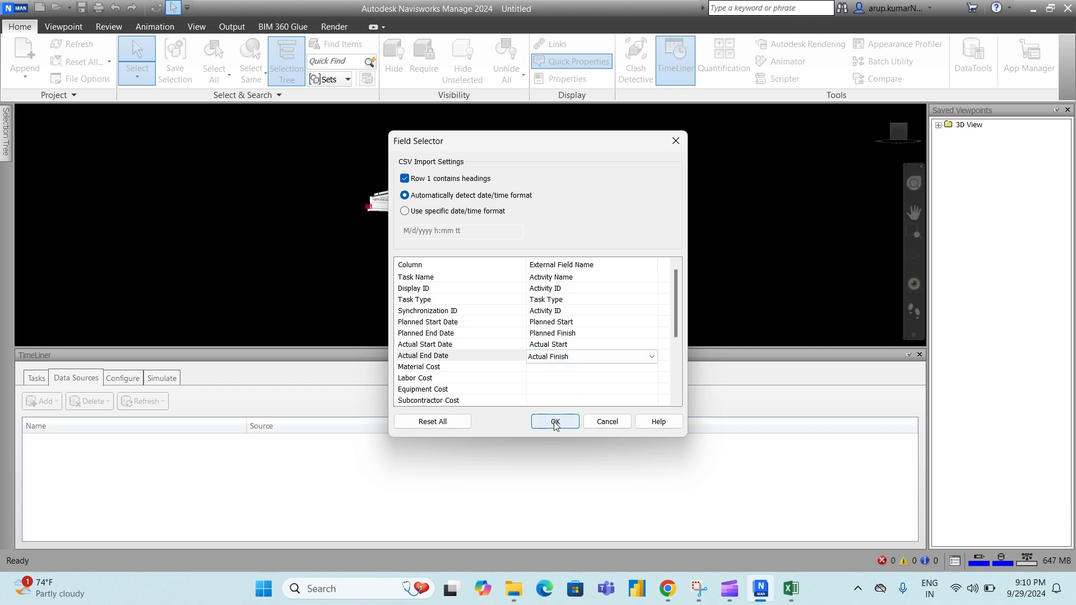
{"action": "left_click", "coordinate": [554, 424]}
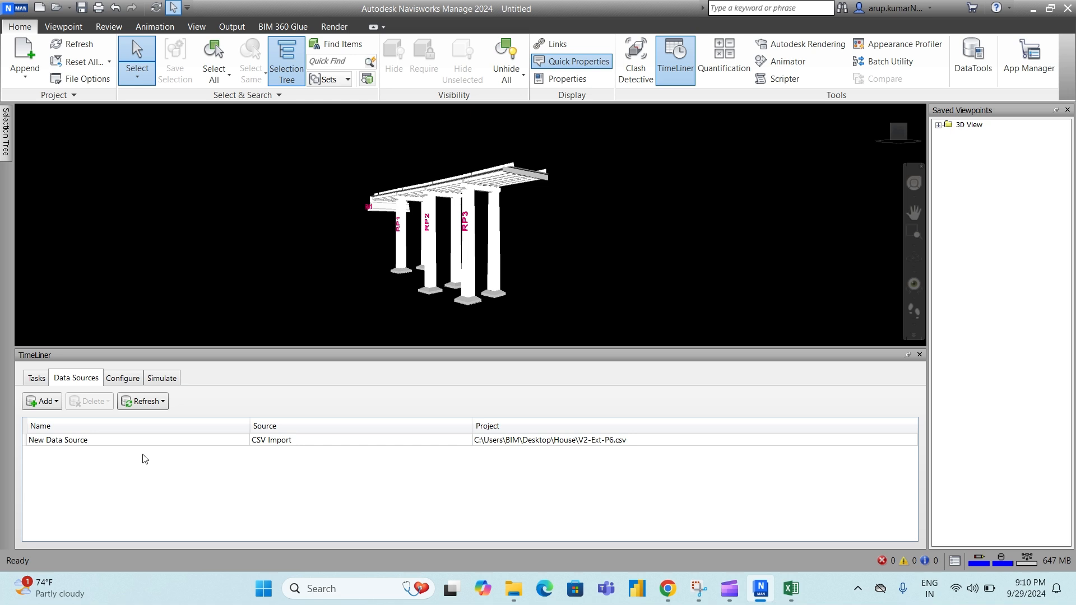
Step: Rebuild the task hierarchy from the V2-Ext-P6.csv data source and review the imported tasks' dates, task types and attachments
{"action": "left_click", "coordinate": [523, 443]}
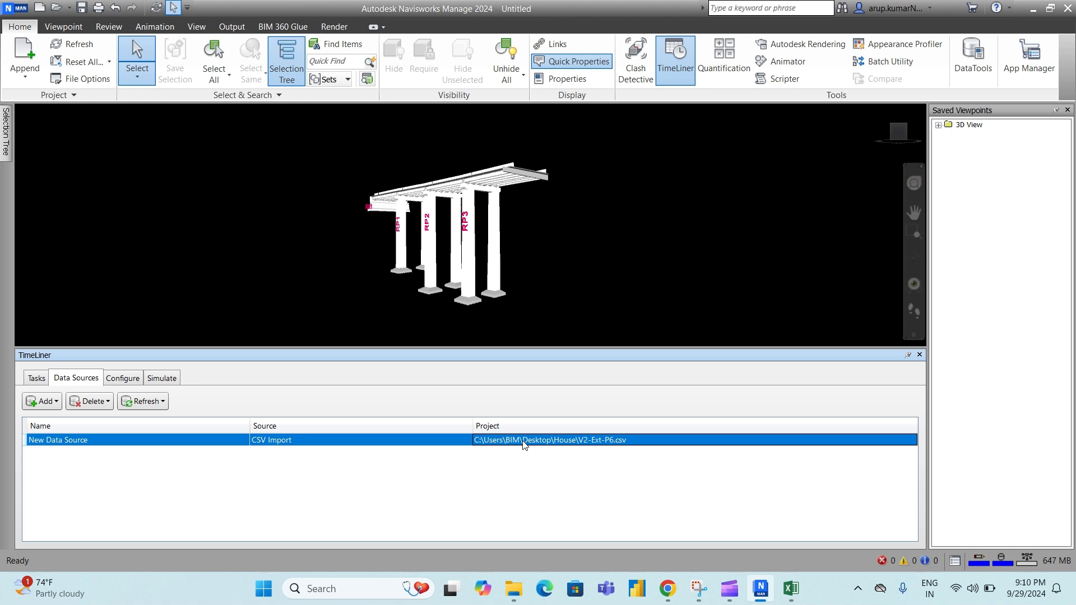
{"action": "right_click", "coordinate": [525, 444]}
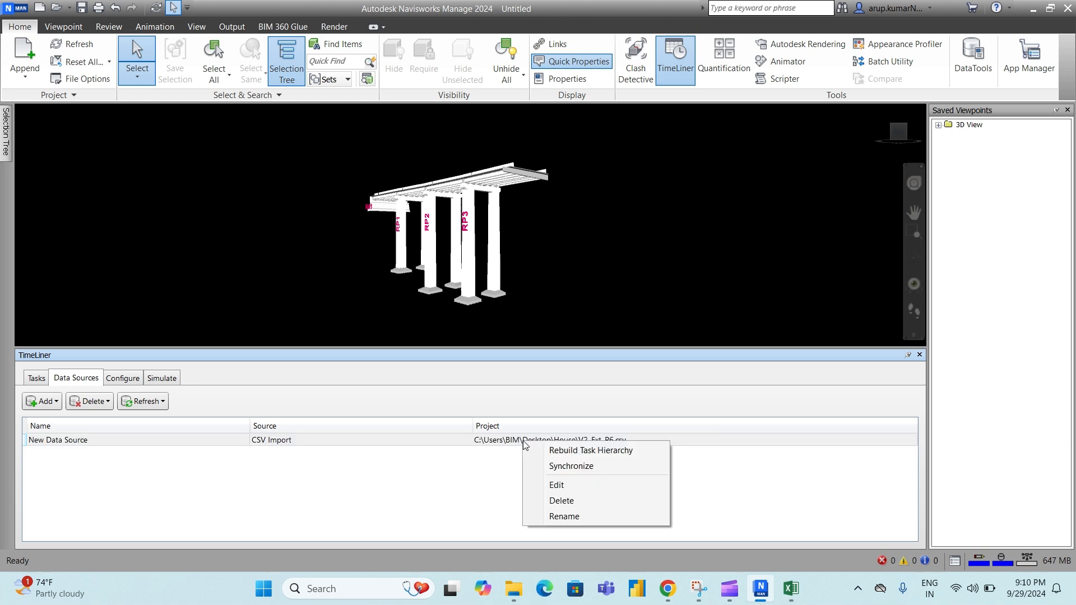
{"action": "left_click", "coordinate": [564, 452]}
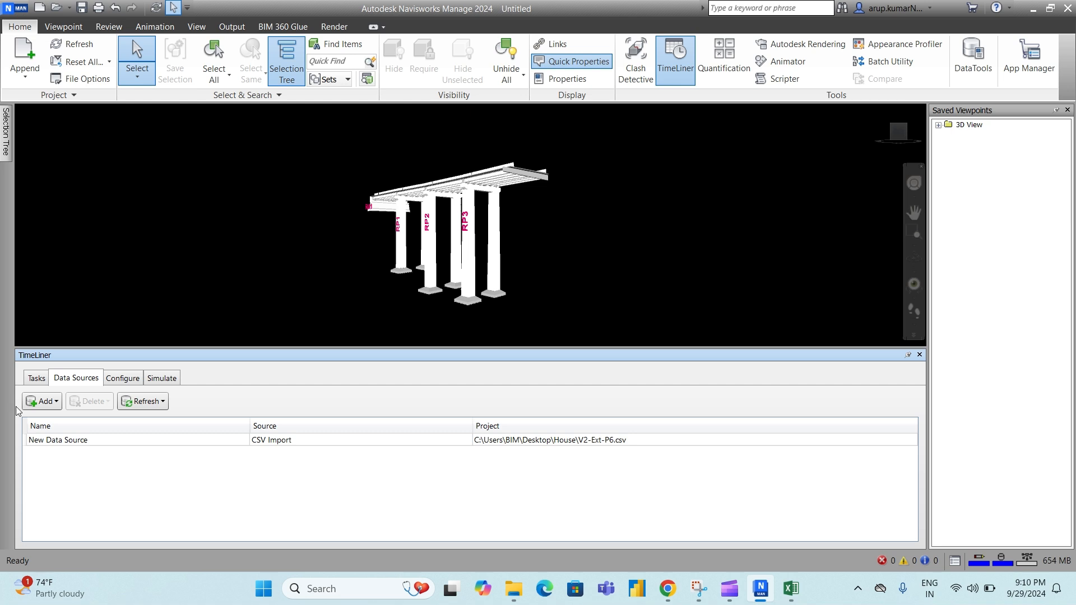
{"action": "left_click", "coordinate": [37, 379]}
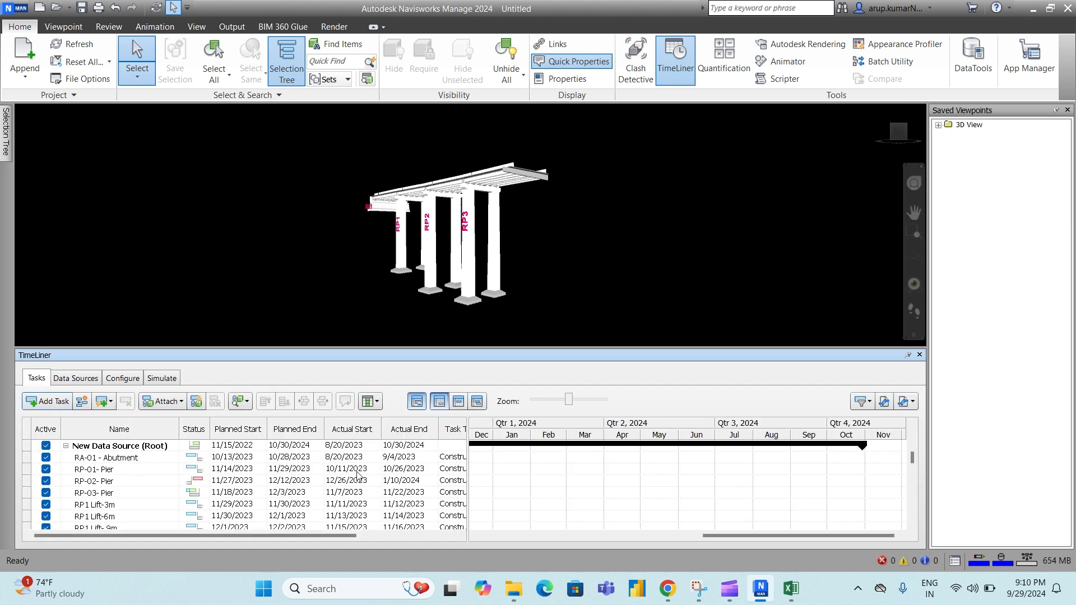
{"action": "left_click_drag", "start_coordinate": [317, 539], "coordinate": [362, 540]}
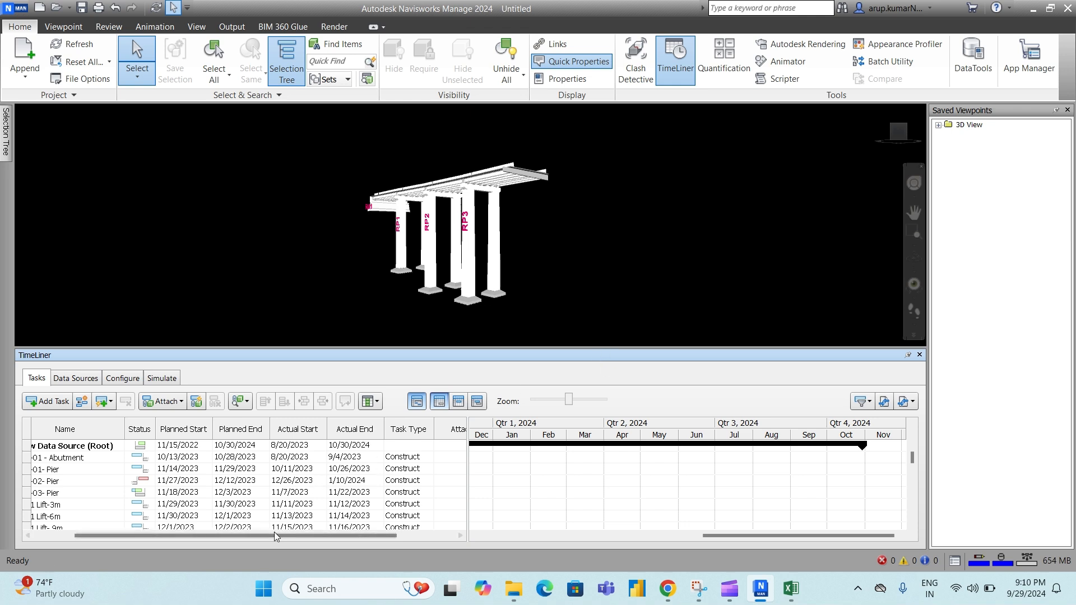
{"action": "left_click_drag", "start_coordinate": [271, 537], "coordinate": [296, 538]}
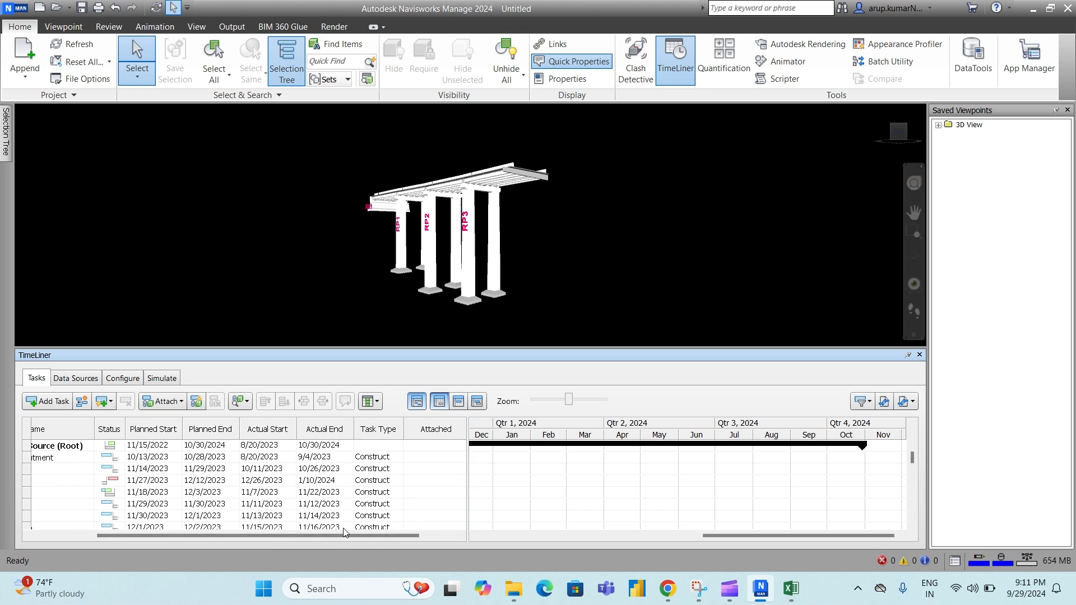
{"action": "left_click_drag", "start_coordinate": [336, 535], "coordinate": [368, 539]}
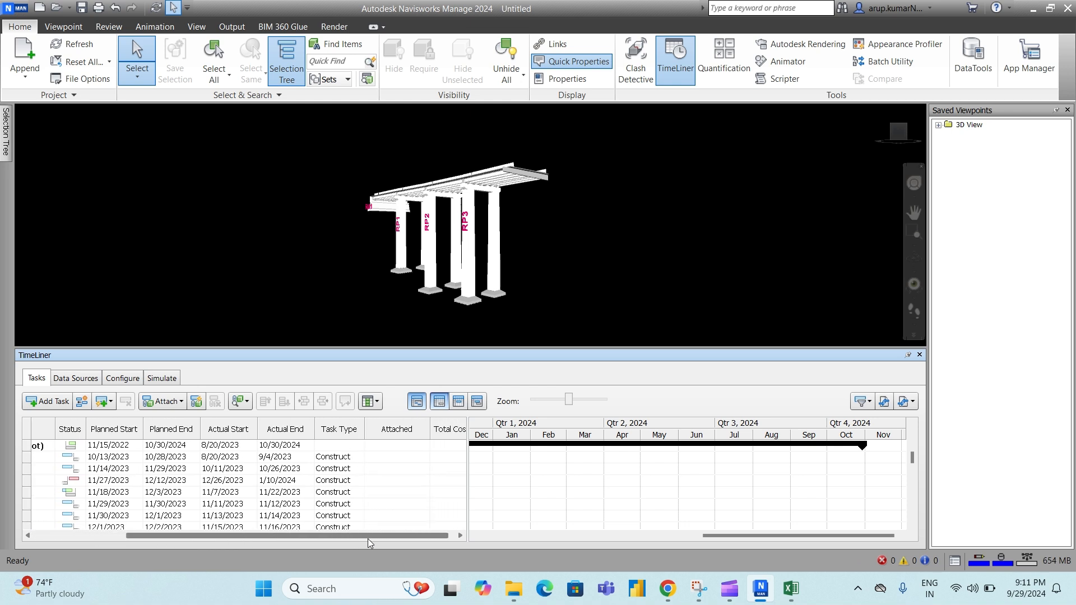
Step: Disable the existing New Rule in the TimeLiner auto-attach rules and start a rule named V2 Ext using the Attach Items to Tasks by Category/Property template
{"action": "left_click", "coordinate": [196, 402]}
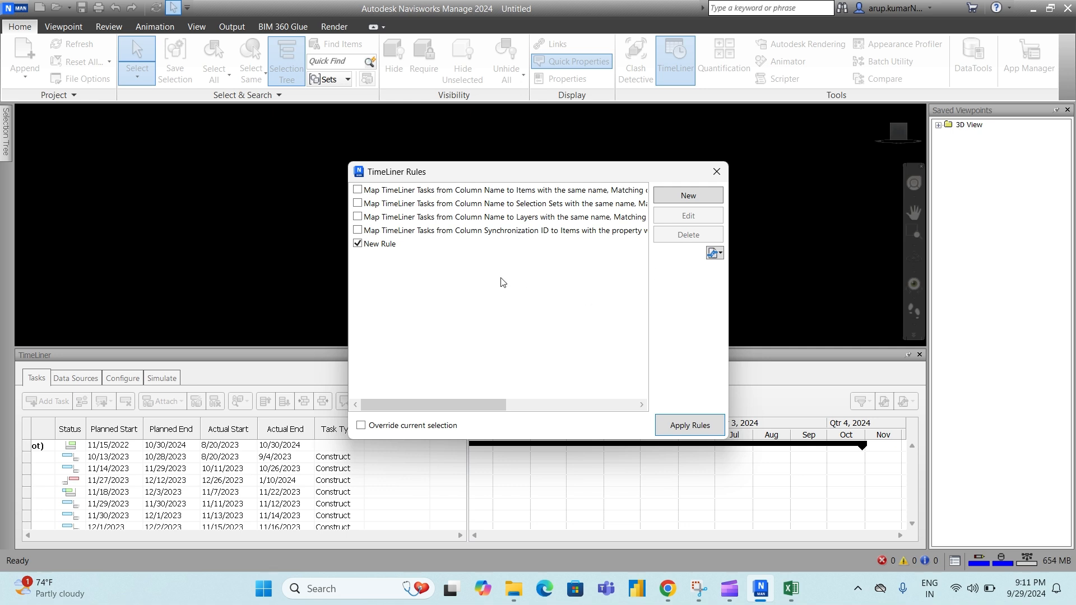
{"action": "left_click", "coordinate": [359, 243]}
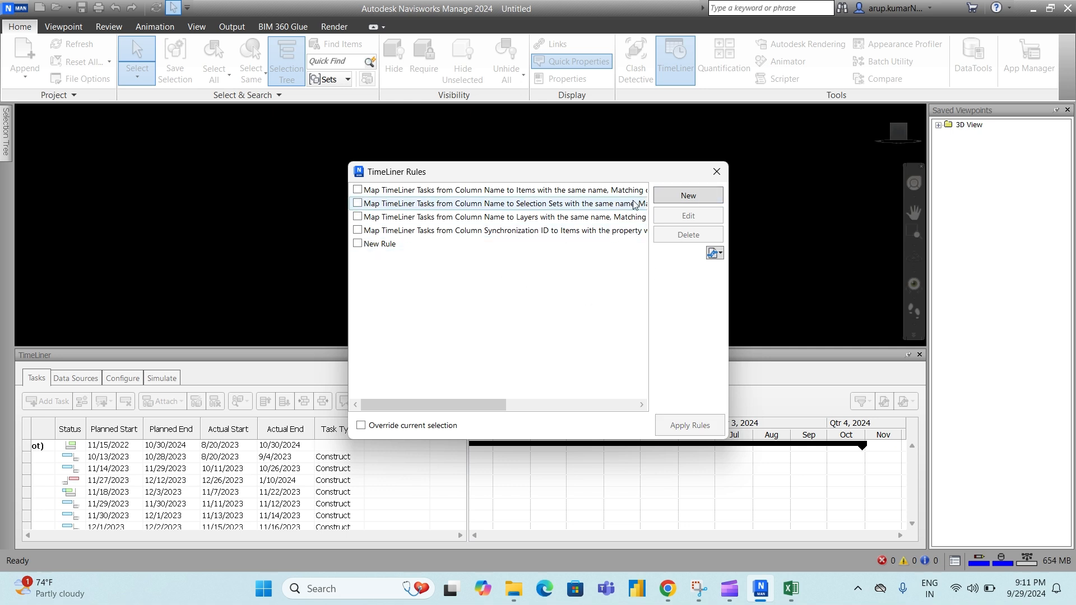
{"action": "left_click", "coordinate": [688, 195]}
{"action": "left_click", "coordinate": [452, 206]}
{"action": "key", "text": "ctrl+a"}
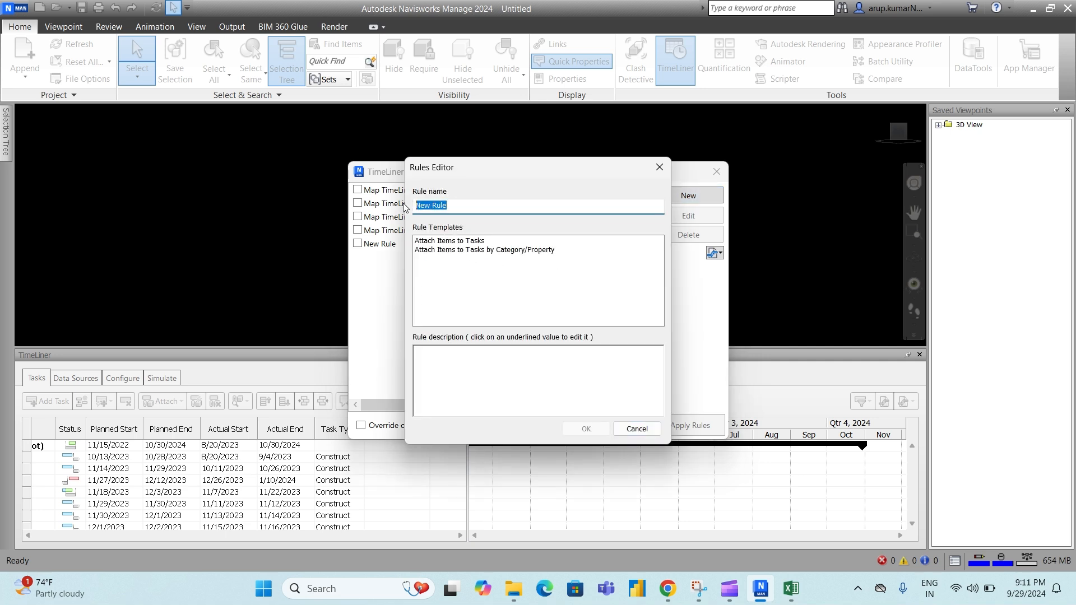
{"action": "type", "text": "V2"}
{"action": "type", "text": "xt"}
{"action": "left_click", "coordinate": [483, 251]}
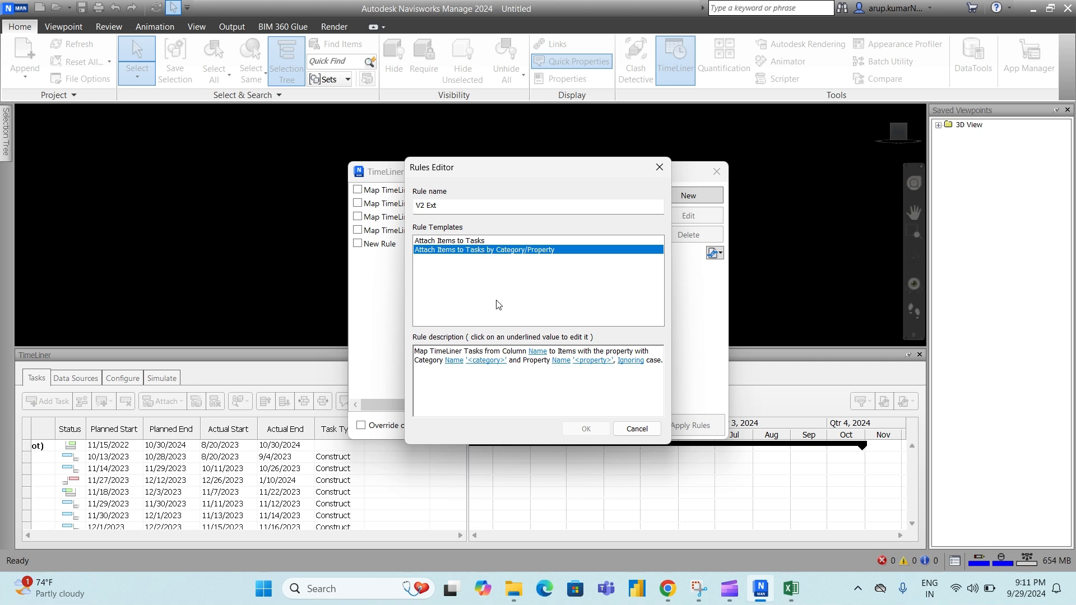
Step: Set the V2 Ext rule's TimeLiner task column to Display ID and its item category to Element
{"action": "left_click", "coordinate": [537, 352]}
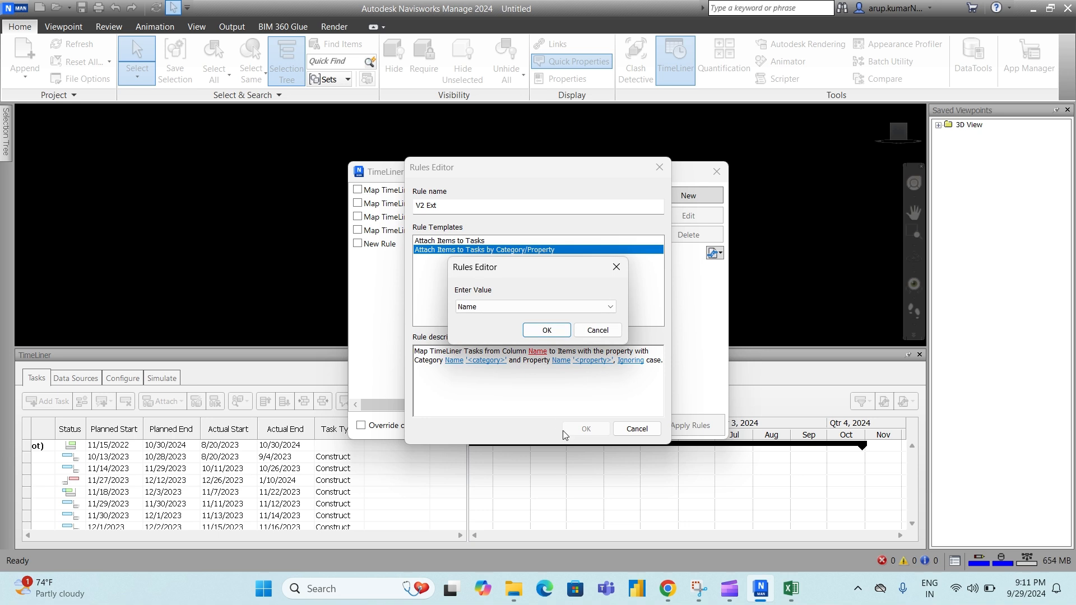
{"action": "left_click", "coordinate": [611, 308]}
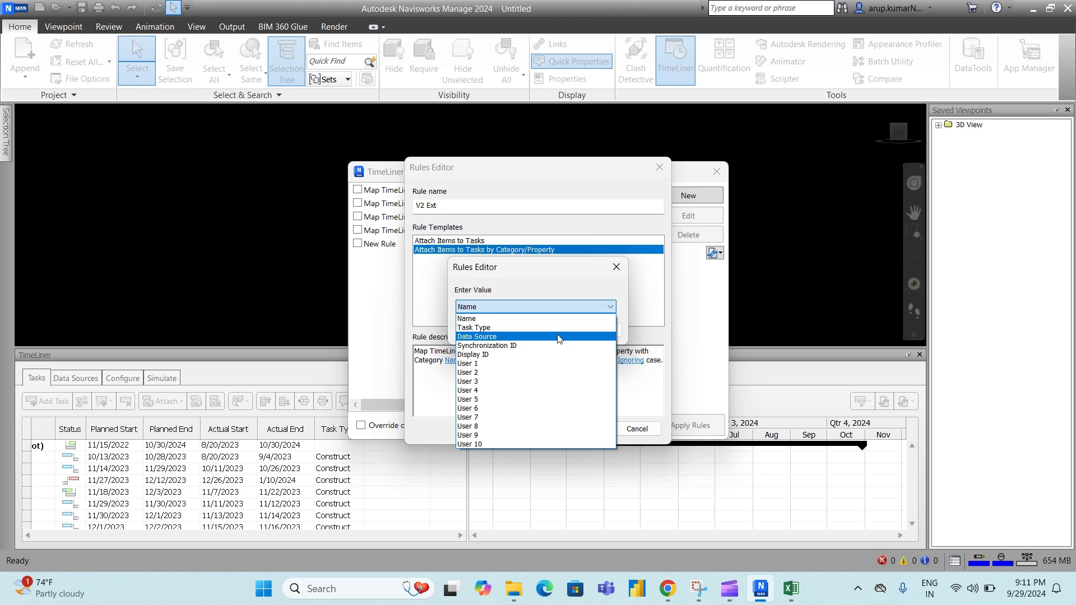
{"action": "left_click", "coordinate": [544, 356]}
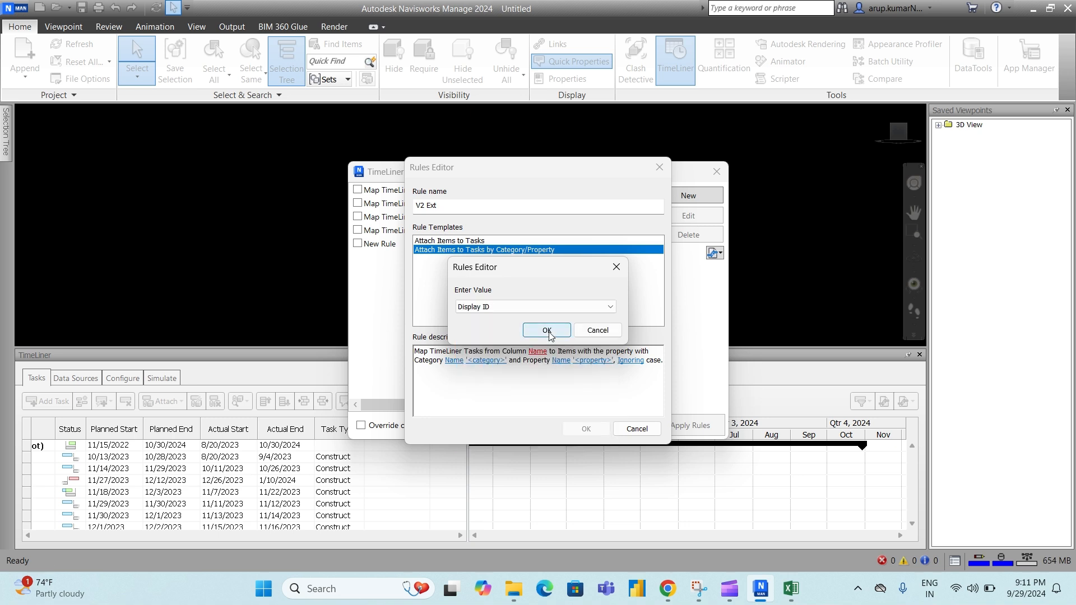
{"action": "left_click", "coordinate": [547, 331]}
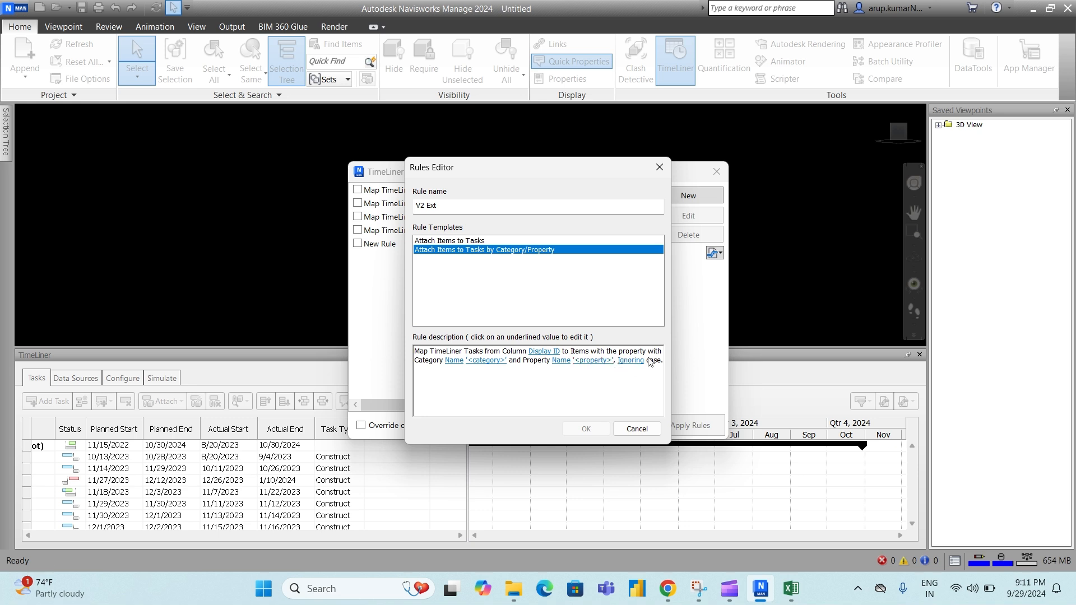
{"action": "left_click", "coordinate": [485, 361]}
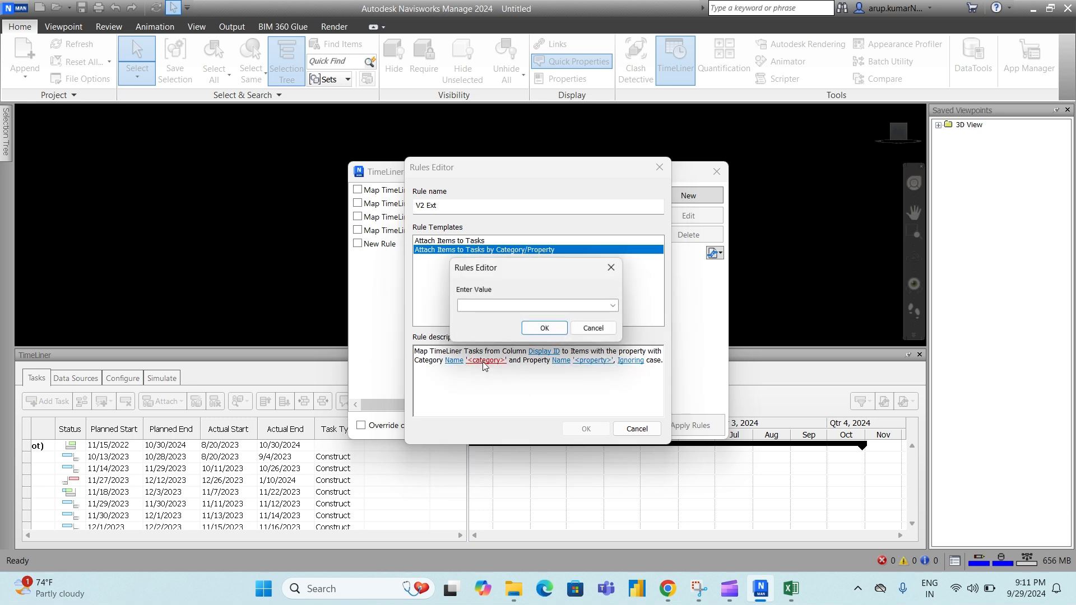
{"action": "left_click", "coordinate": [619, 308]}
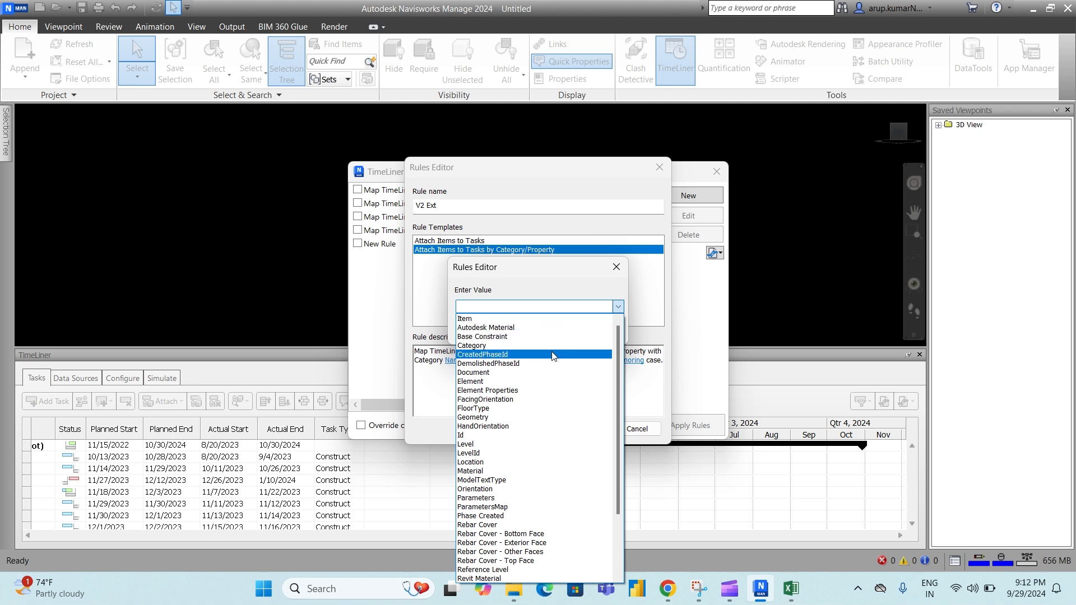
{"action": "left_click", "coordinate": [546, 381]}
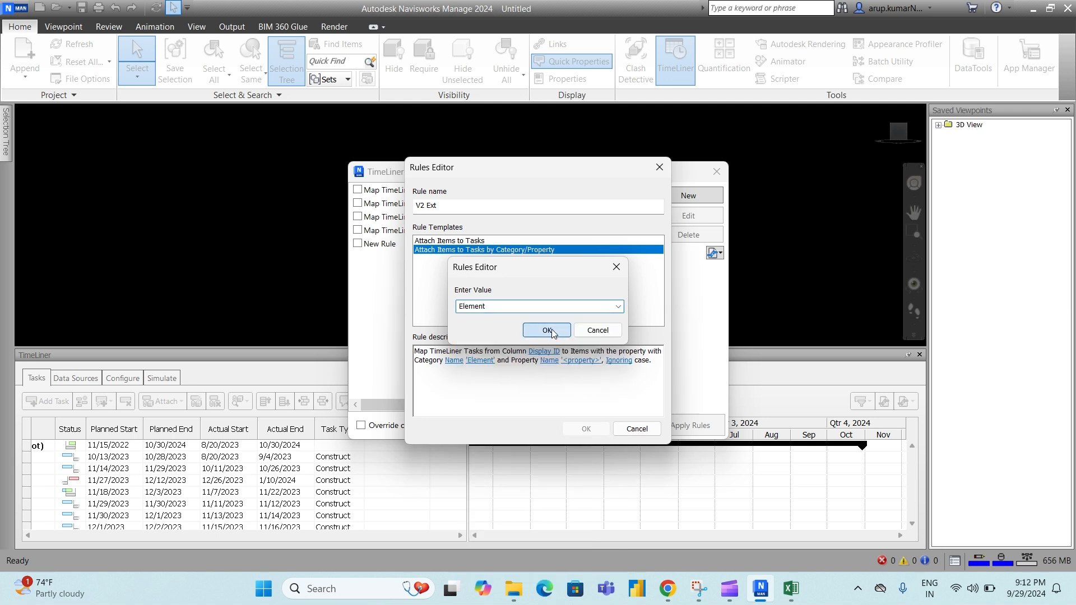
{"action": "left_click", "coordinate": [548, 330]}
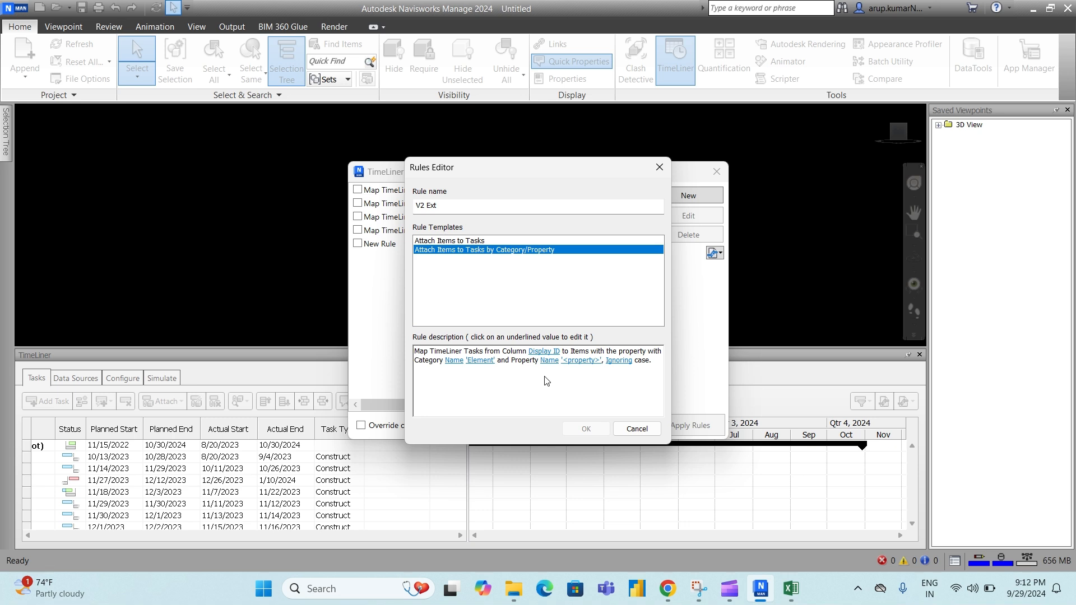
Step: Set the rule's item property to Activity ID and save the V2 Ext rule
{"action": "left_click", "coordinate": [581, 361]}
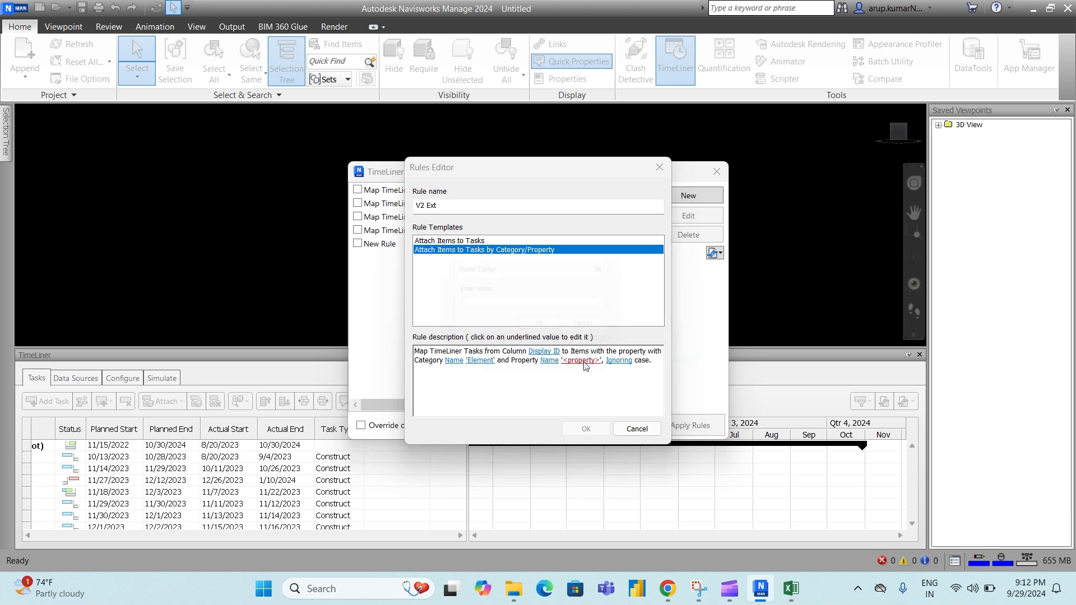
{"action": "left_click", "coordinate": [618, 307]}
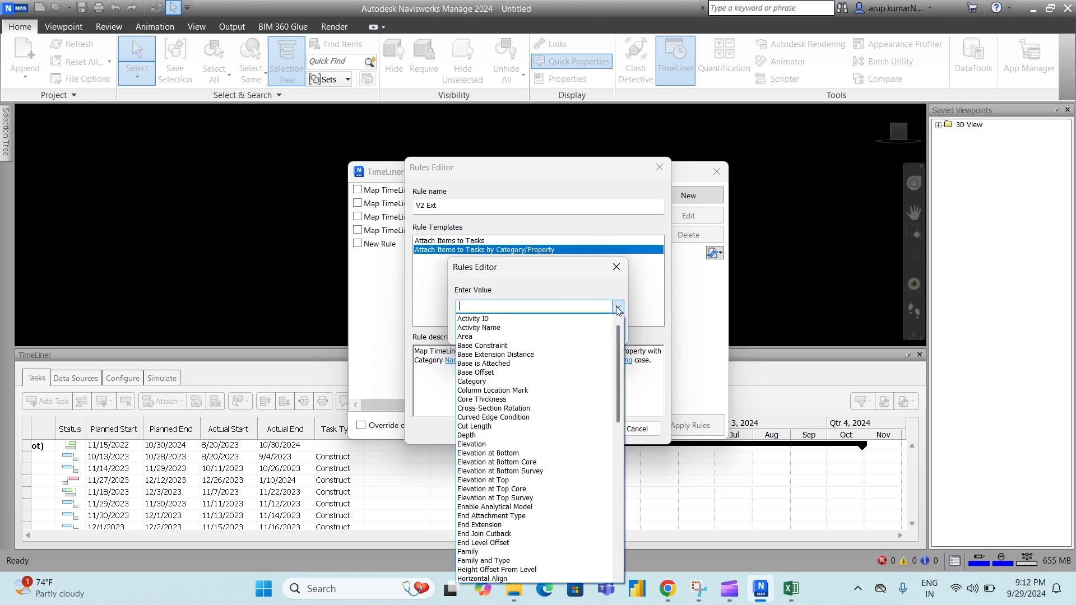
{"action": "left_click", "coordinate": [570, 316]}
{"action": "left_click", "coordinate": [547, 335]}
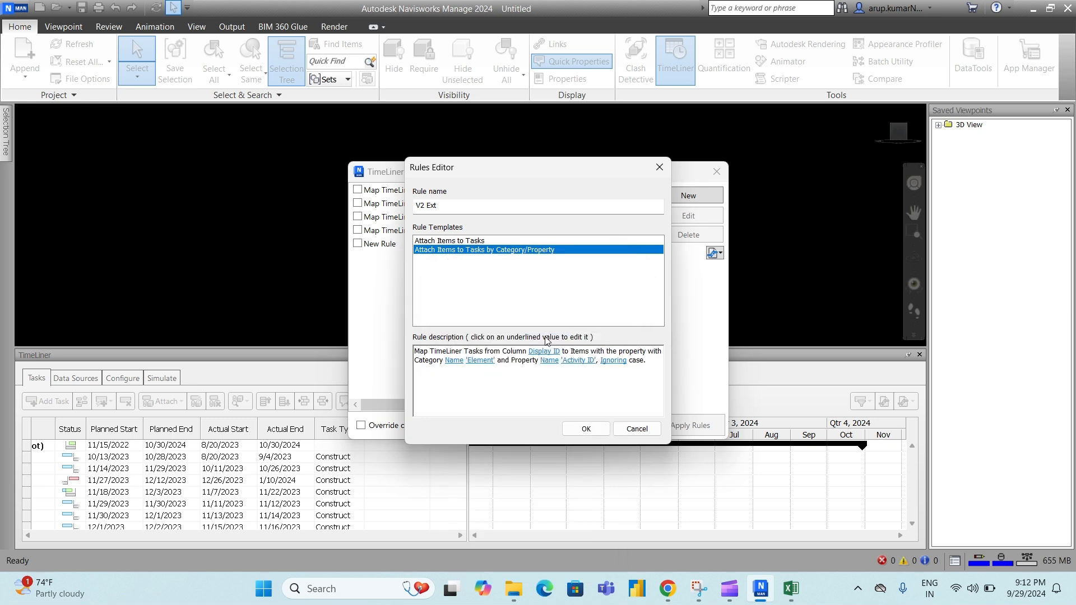
{"action": "left_click", "coordinate": [586, 429]}
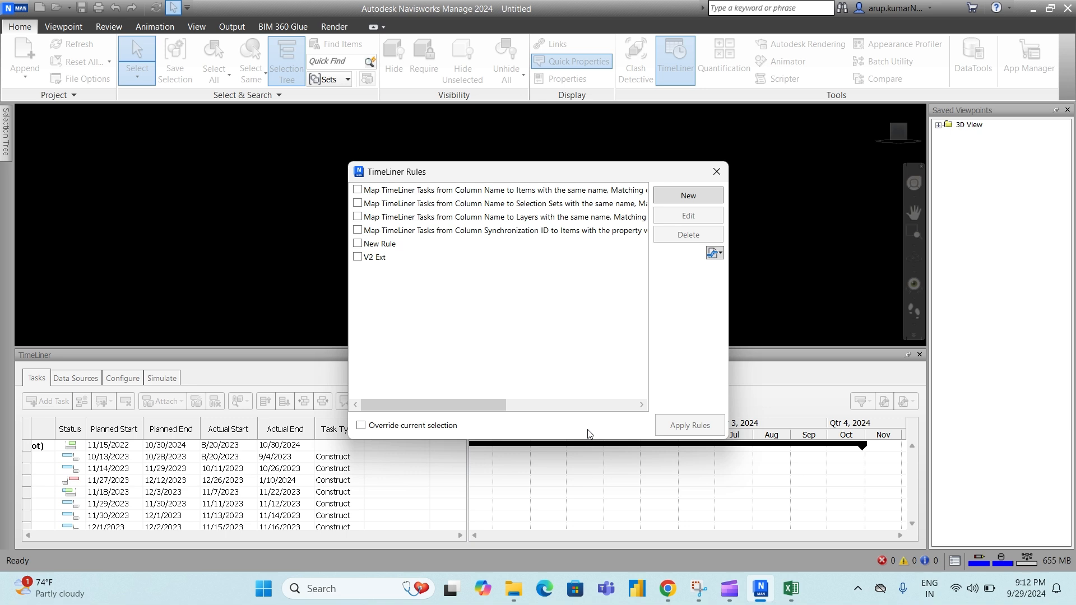
Step: Apply the V2 Ext rule to attach the model items to the tasks, close the rules and review the attachments
{"action": "left_click", "coordinate": [358, 258]}
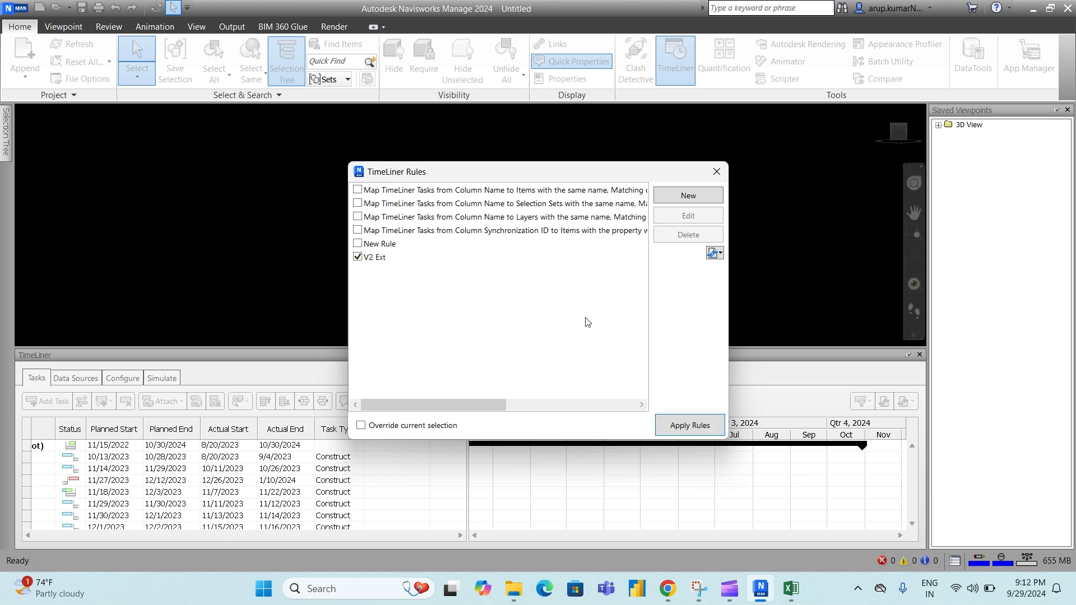
{"action": "left_click", "coordinate": [690, 426]}
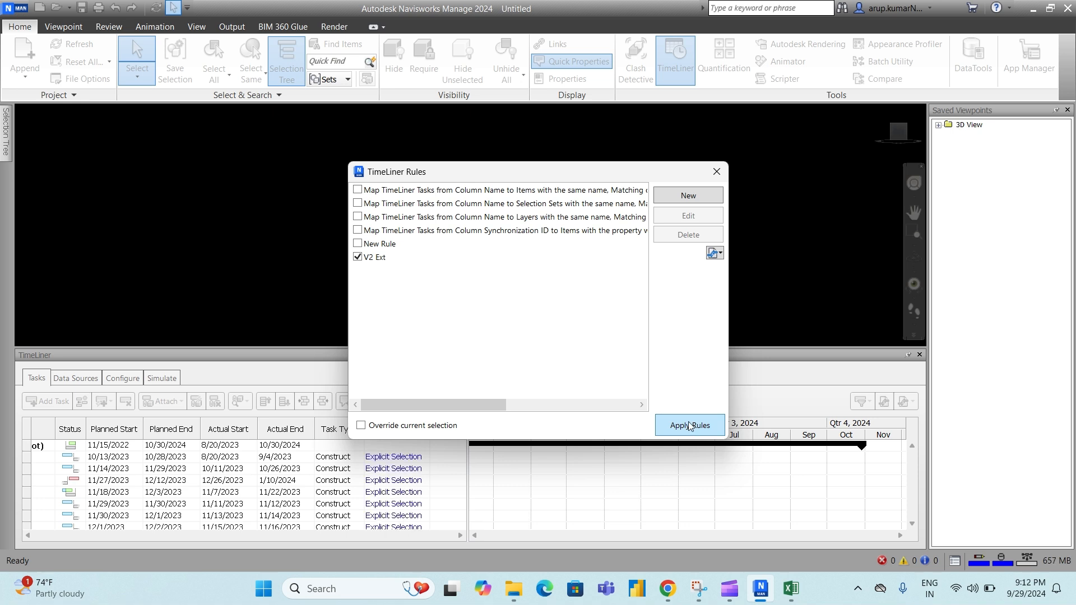
{"action": "left_click", "coordinate": [718, 172]}
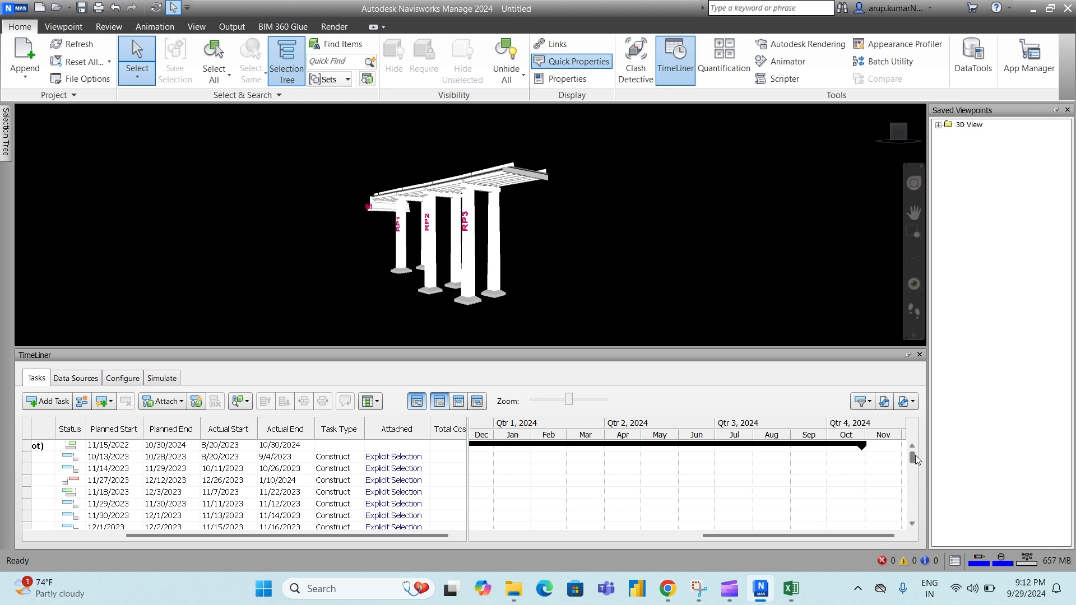
{"action": "mouse_move", "coordinate": [914, 457]}
{"action": "left_mouse_down"}
{"action": "mouse_move", "coordinate": [914, 522]}
{"action": "mouse_move", "coordinate": [910, 449]}
{"action": "left_mouse_up"}
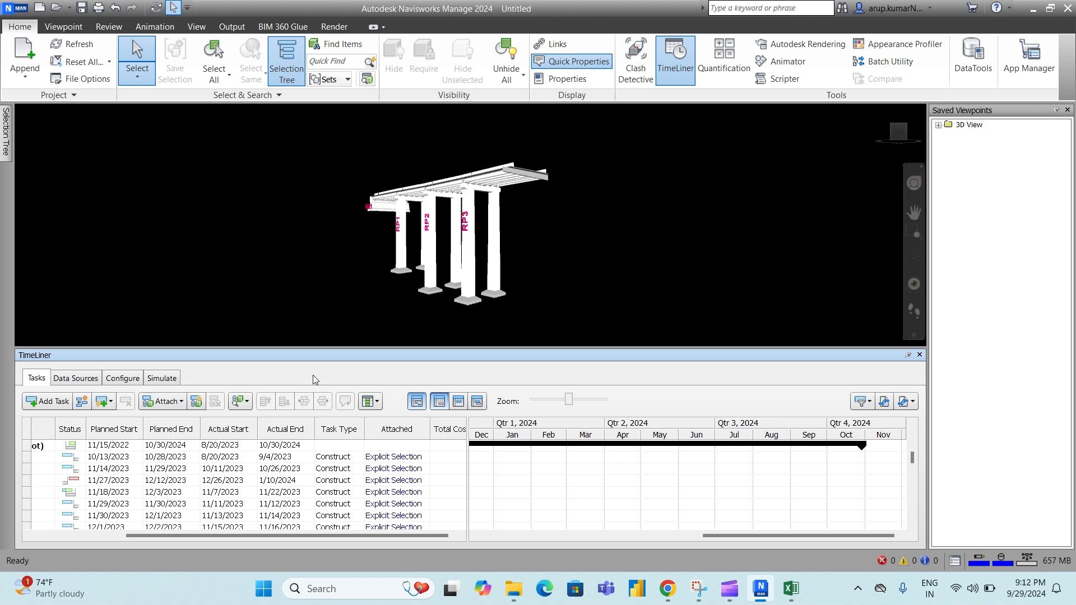
Step: Set the Construct task type's end appearance to Green and play the TimeLiner simulation
{"action": "left_click", "coordinate": [125, 381]}
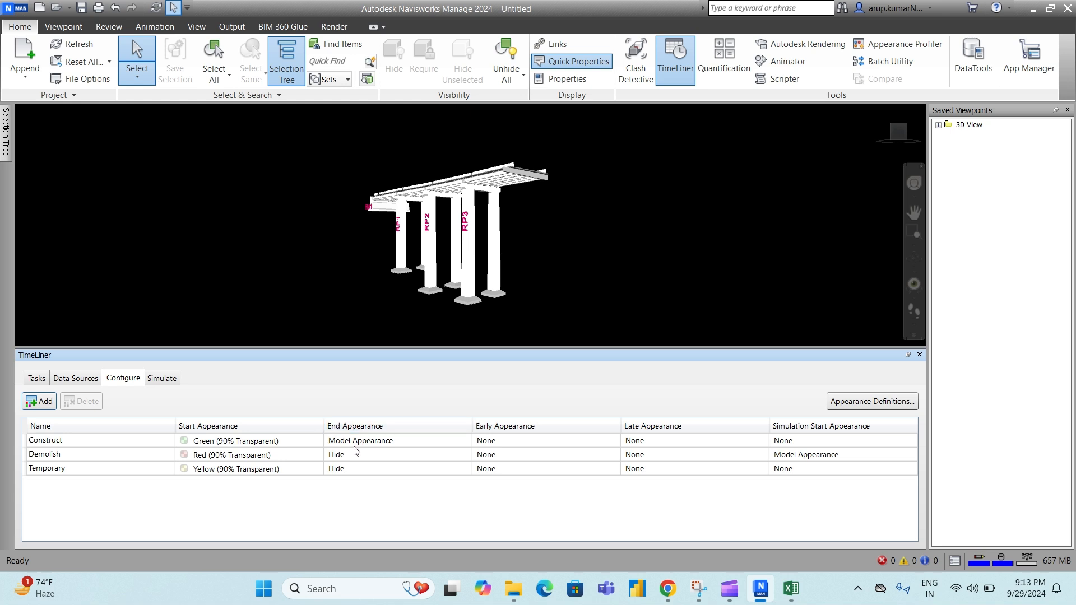
{"action": "left_click", "coordinate": [374, 447]}
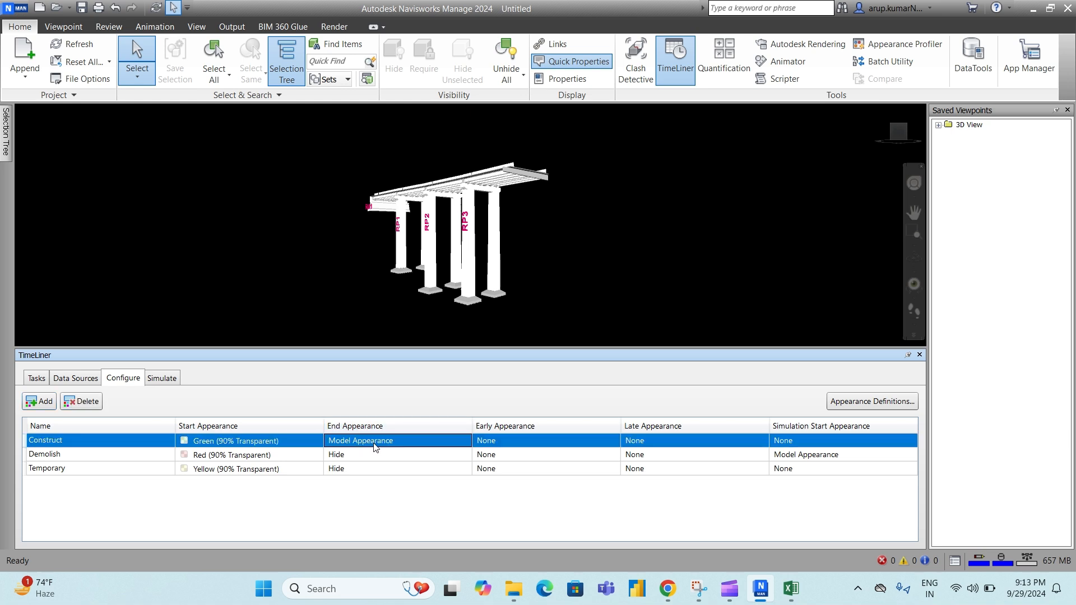
{"action": "left_click", "coordinate": [405, 444]}
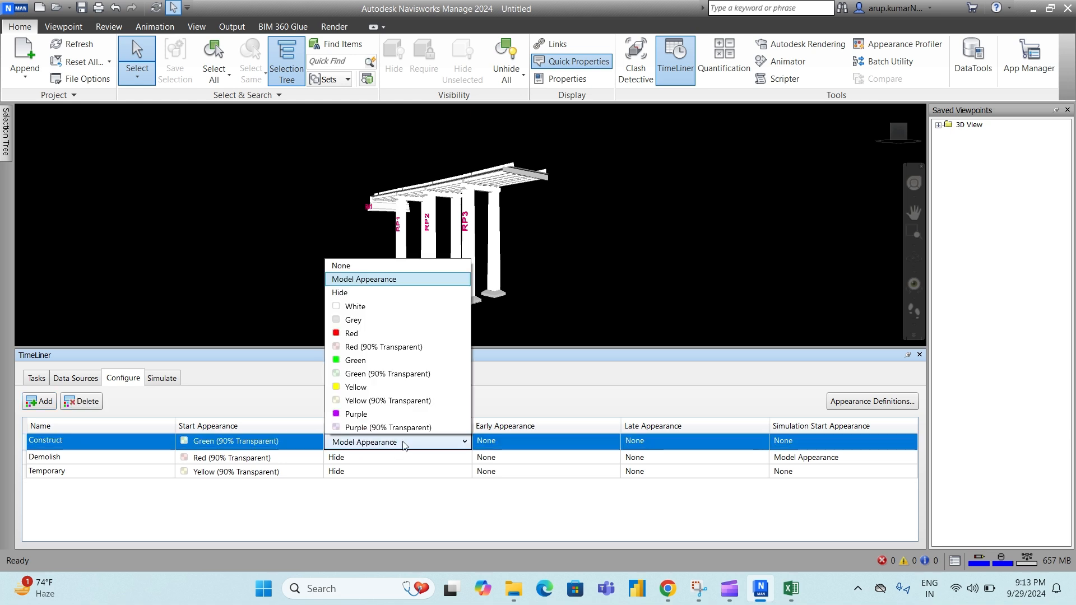
{"action": "left_click", "coordinate": [370, 361]}
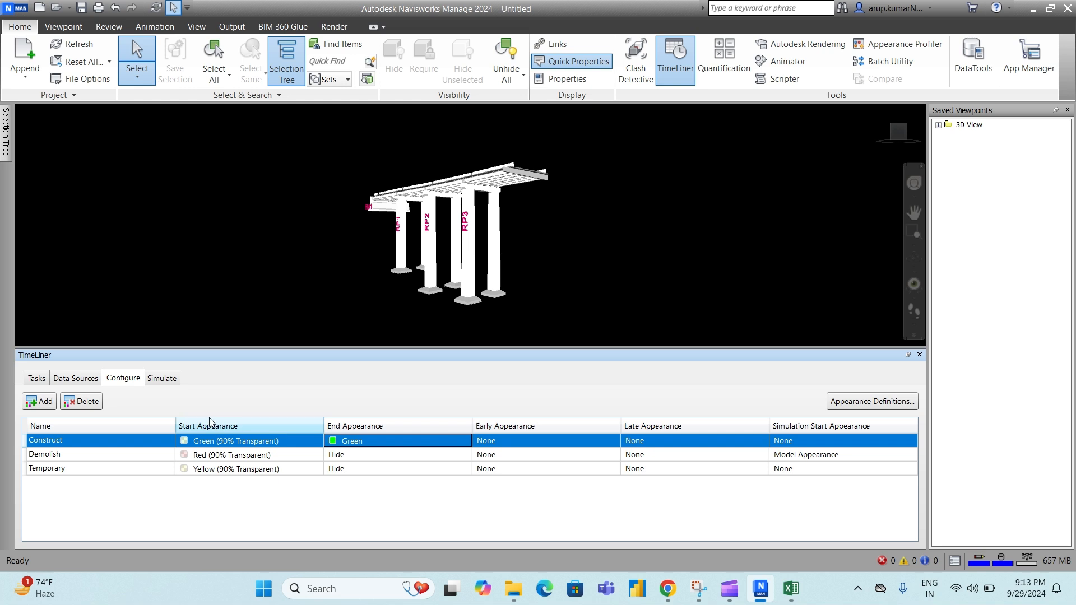
{"action": "left_click", "coordinate": [162, 378]}
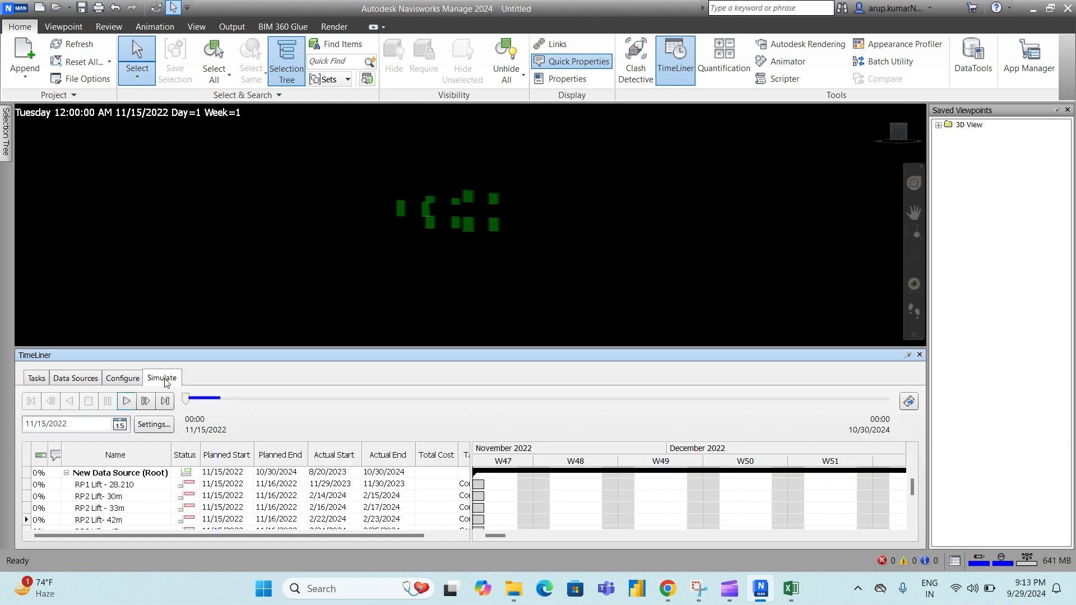
{"action": "left_click", "coordinate": [126, 401]}
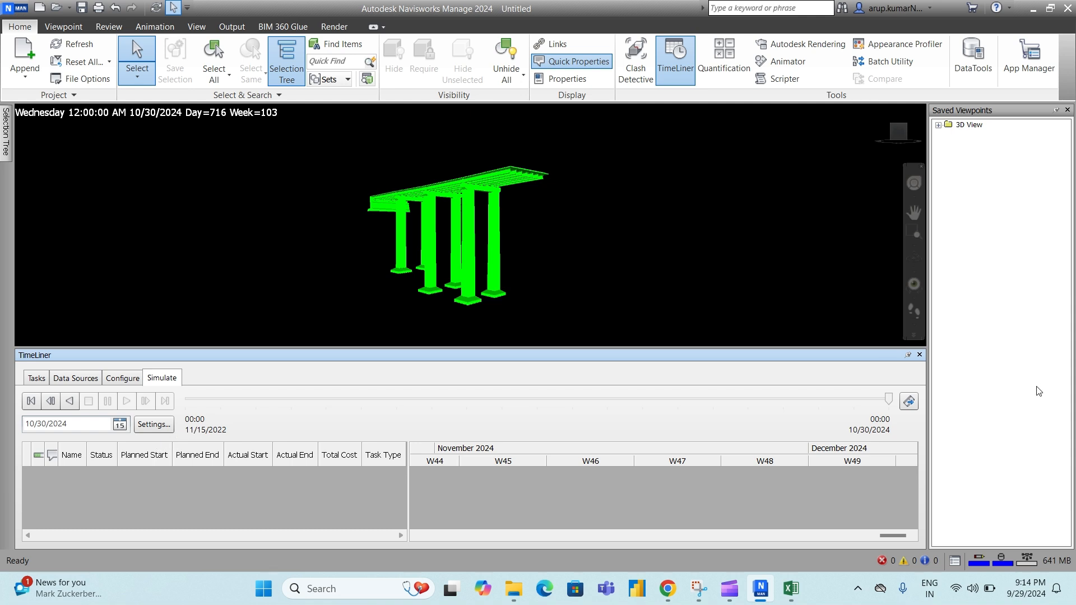
Step: Configure the animation export with TimeLiner Simulation as source, Viewport as renderer and Windows AVI as format, and confirm the settings
{"action": "left_click", "coordinate": [909, 401]}
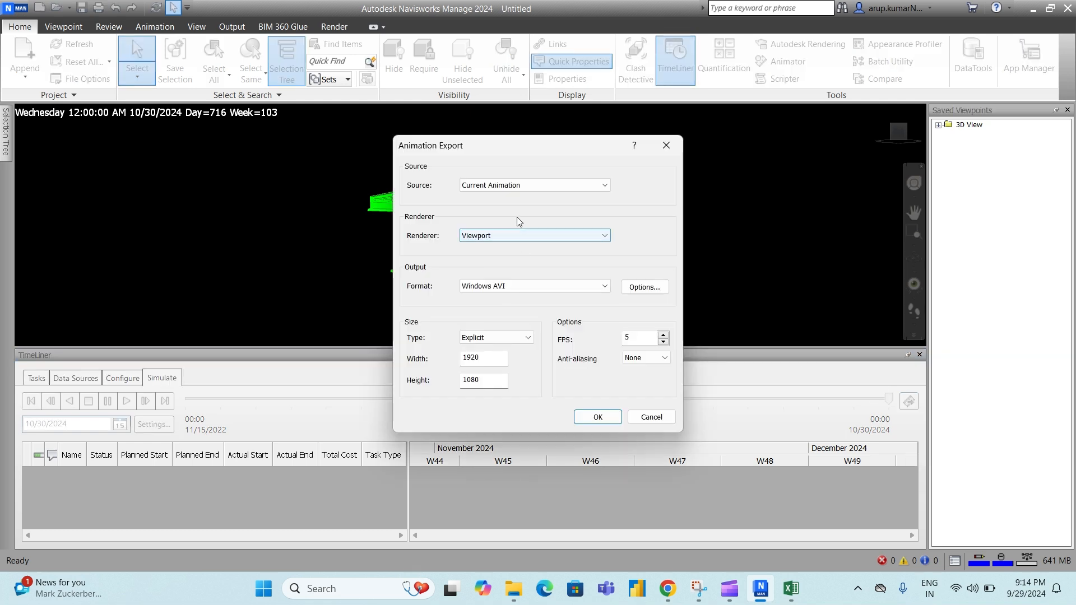
{"action": "left_click", "coordinate": [605, 185]}
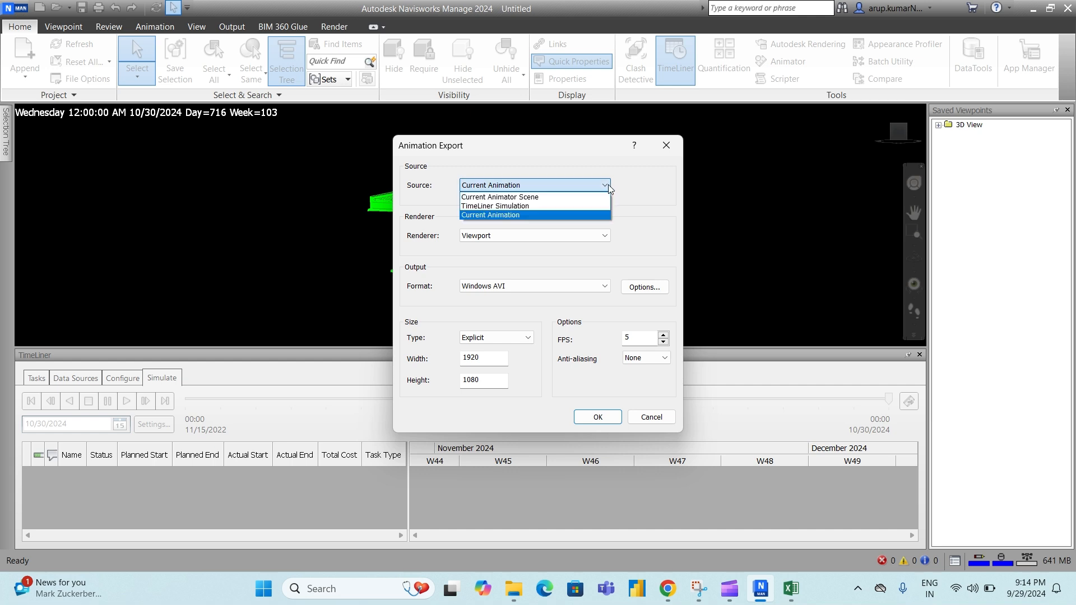
{"action": "left_click", "coordinate": [602, 188]}
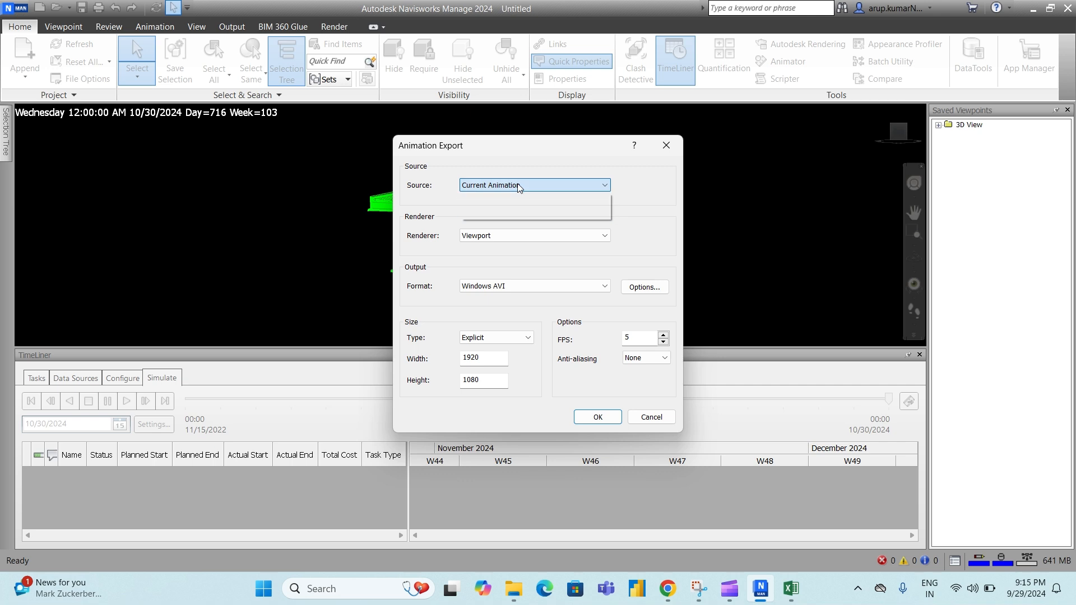
{"action": "left_click", "coordinate": [606, 185]}
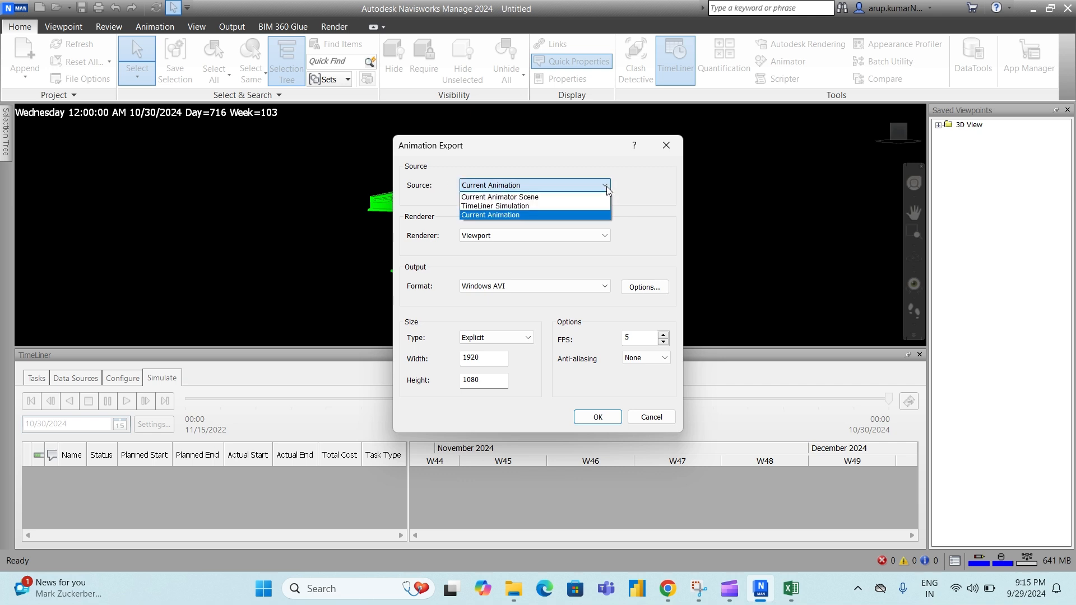
{"action": "left_click", "coordinate": [534, 206]}
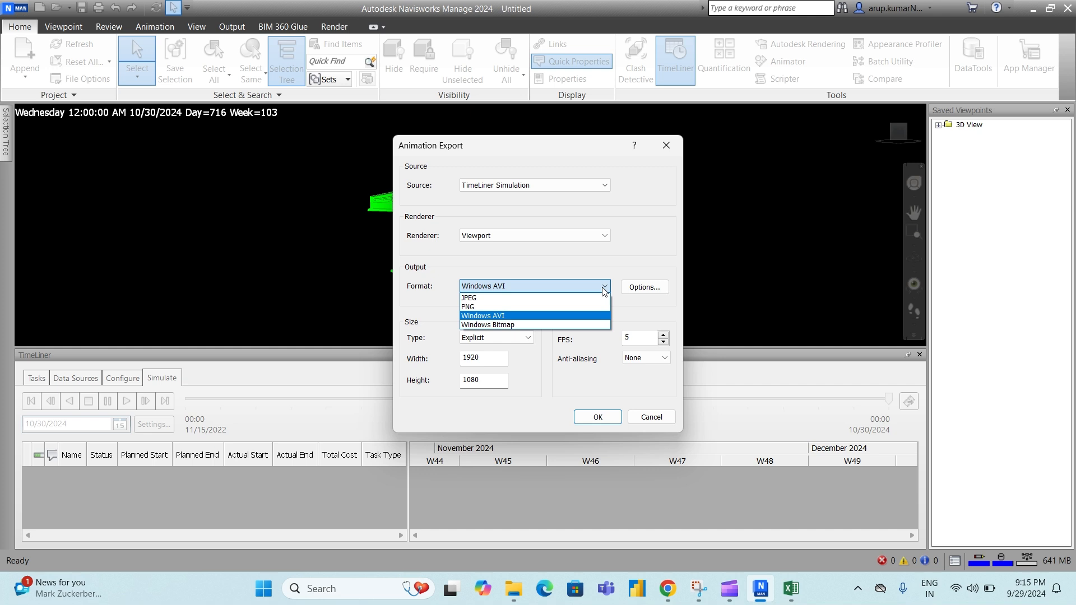
{"action": "left_click", "coordinate": [507, 317]}
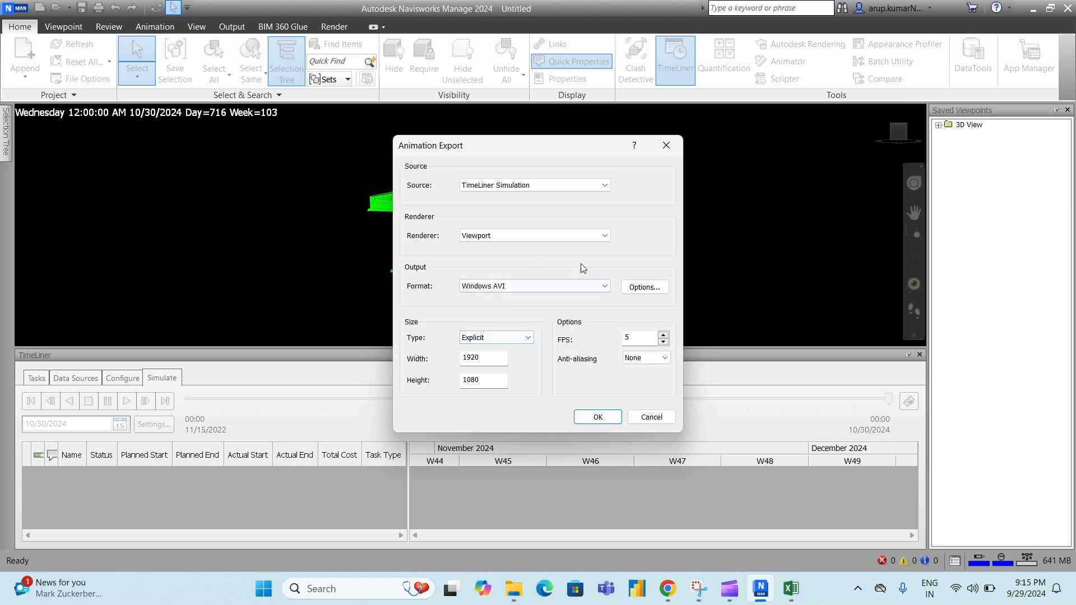
{"action": "left_click", "coordinate": [605, 236]}
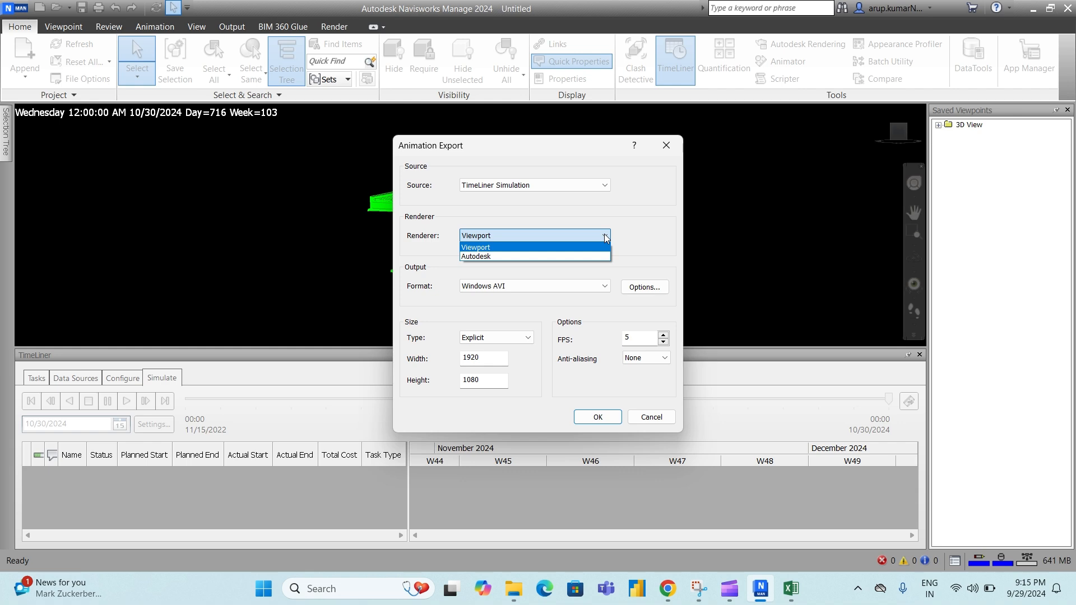
{"action": "left_click", "coordinate": [588, 247]}
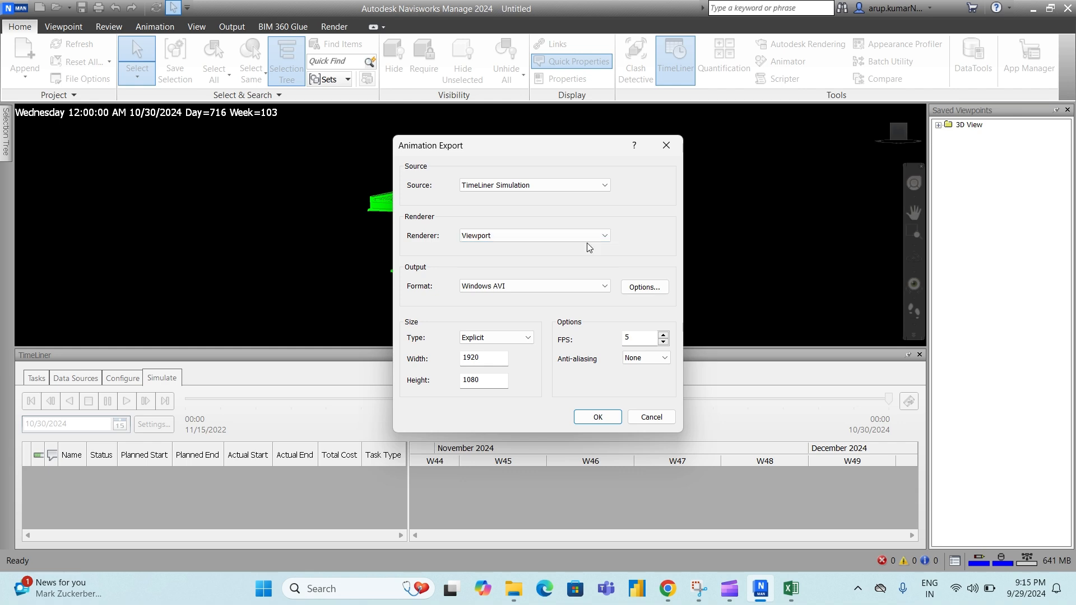
{"action": "left_click", "coordinate": [599, 417]}
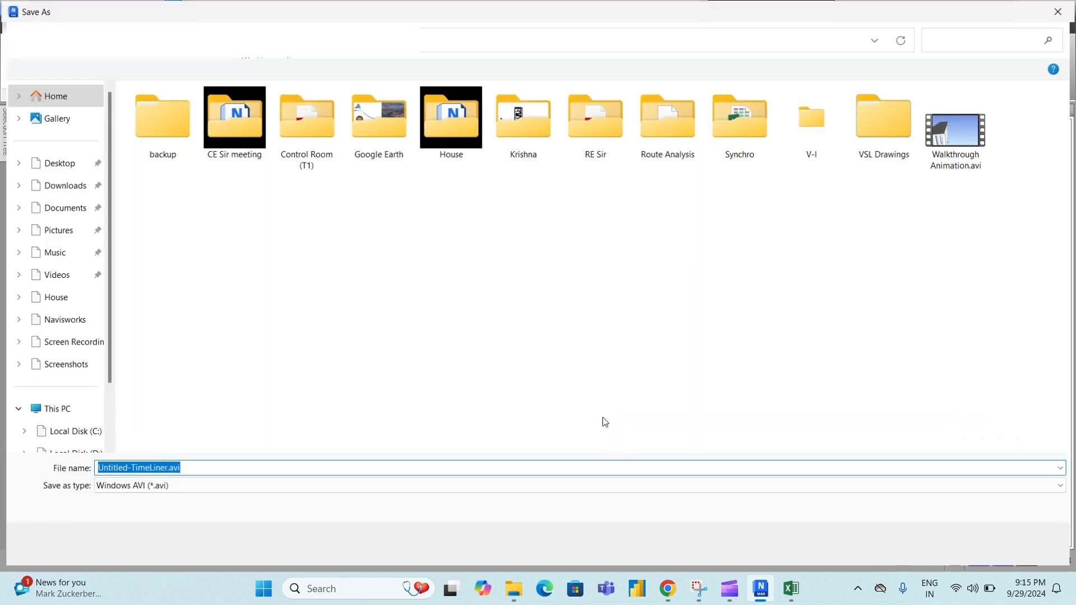
Step: Save the exported simulation video to the Desktop as V2 Ext.avi
{"action": "left_click", "coordinate": [55, 161]}
{"action": "left_click", "coordinate": [191, 469]}
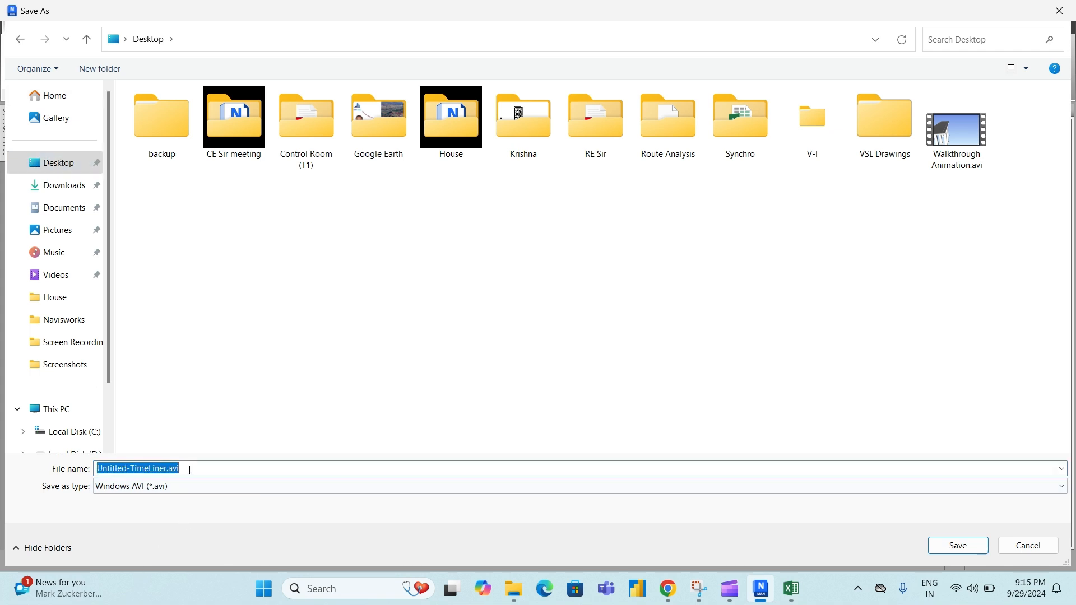
{"action": "left_click", "coordinate": [165, 469]}
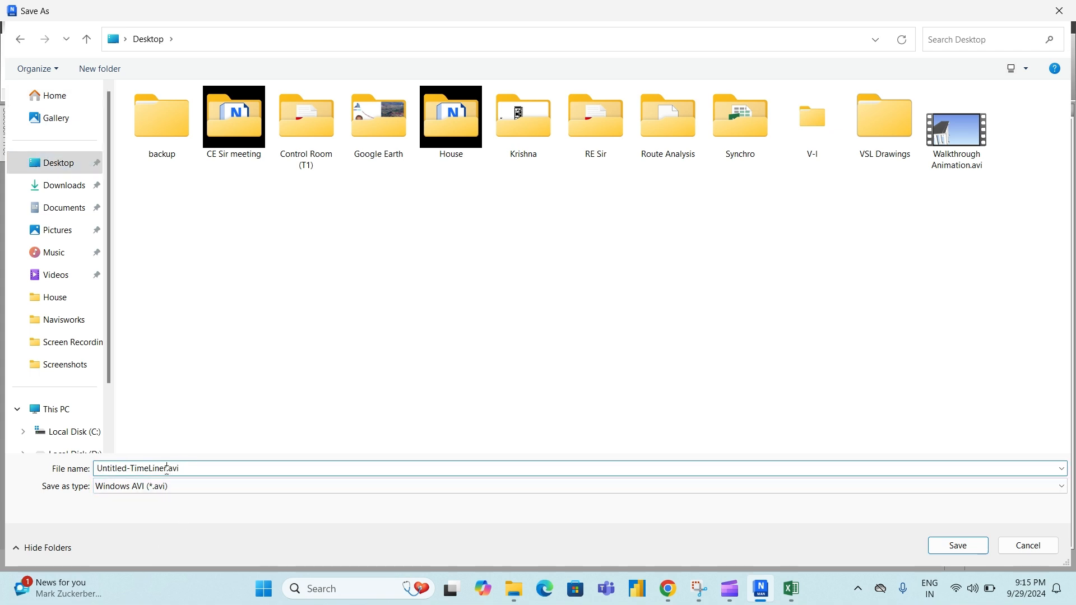
{"action": "left_click_drag", "start_coordinate": [167, 469], "coordinate": [95, 469]}
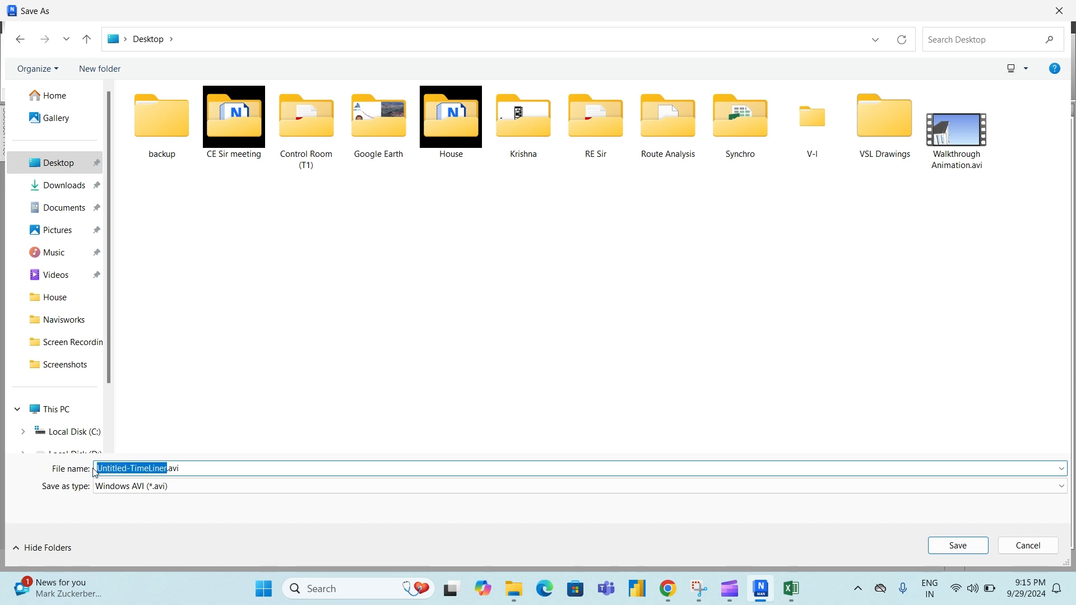
{"action": "type", "text": "V"}
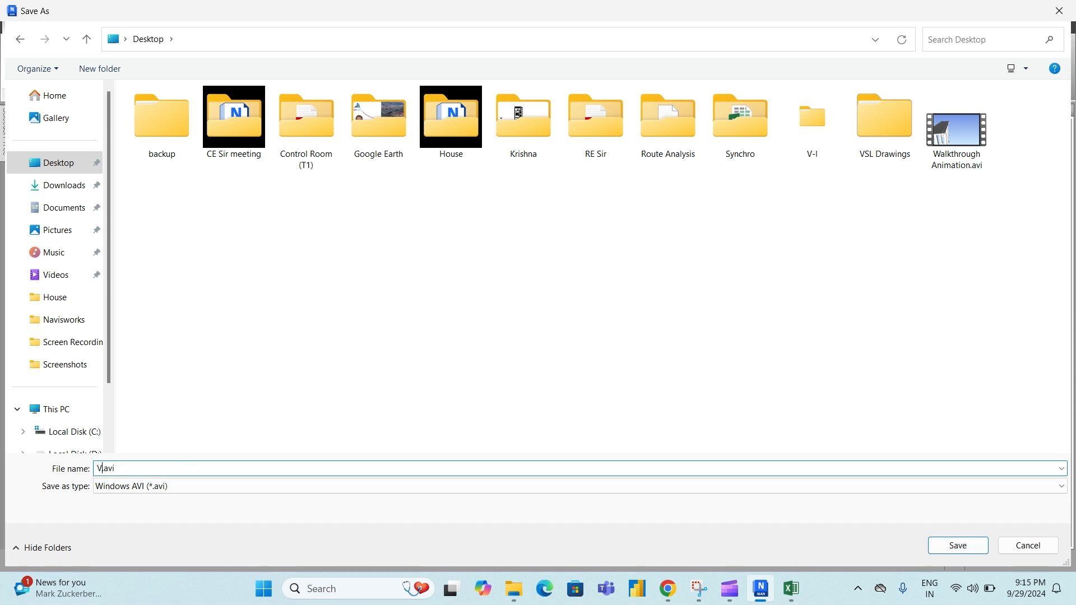
{"action": "type", "text": "2 Ext"}
{"action": "left_click", "coordinate": [960, 546]}
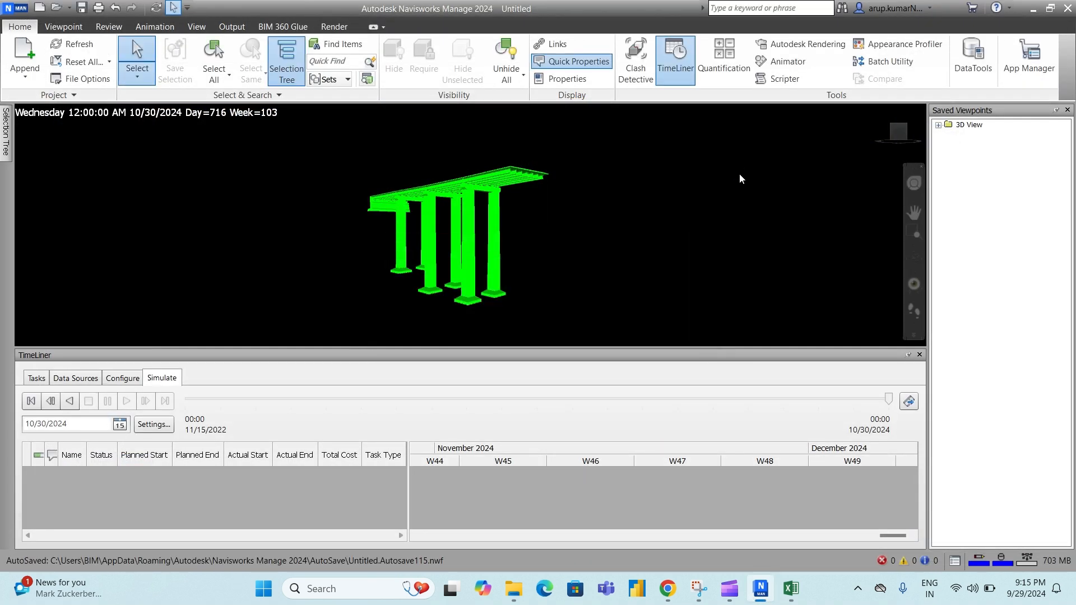
Step: Minimize the open application windows to show the desktop and open V2 Ext.avi in the media player
{"action": "left_click", "coordinate": [1032, 9]}
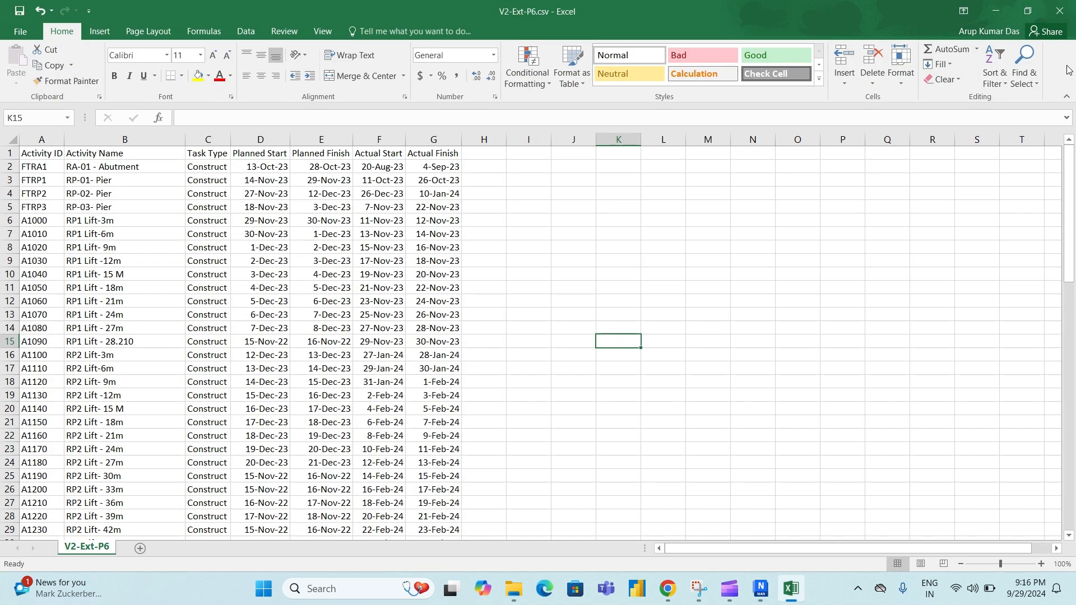
{"action": "left_click", "coordinate": [1012, 10]}
{"action": "left_click", "coordinate": [819, 11]}
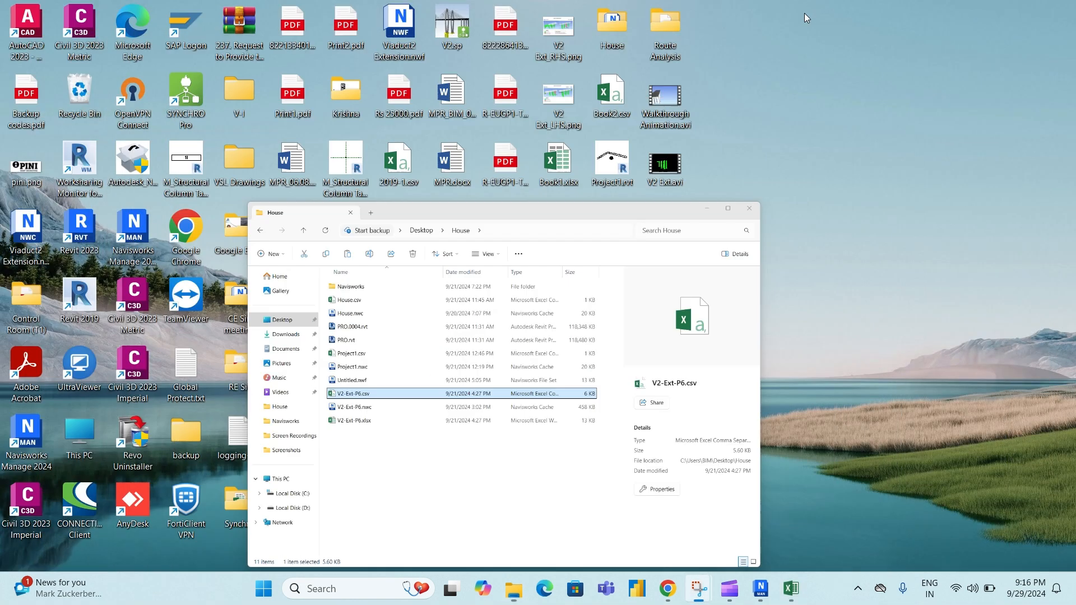
{"action": "double_click", "coordinate": [667, 166]}
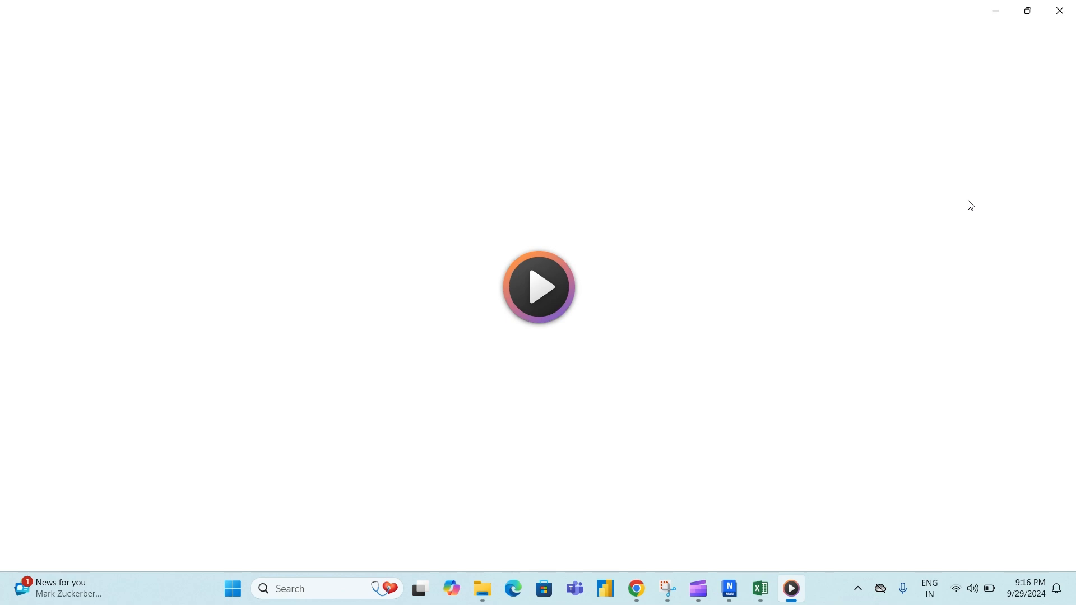